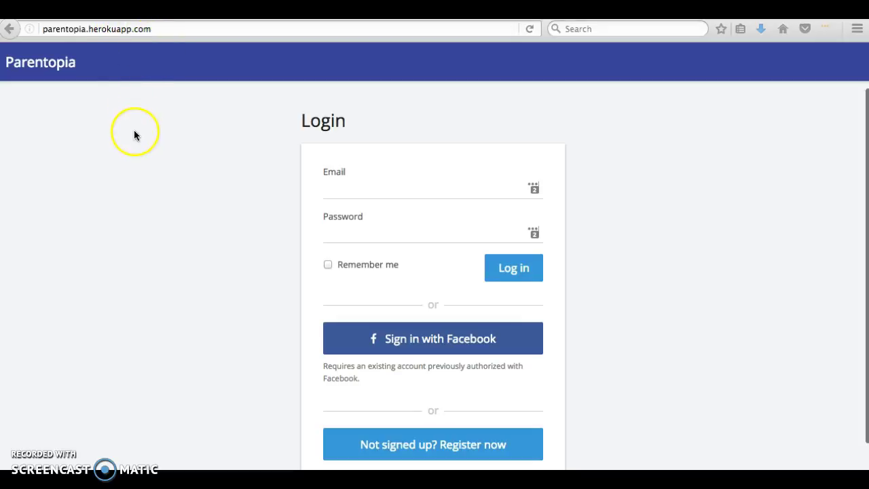
# Step: Open the 'Not signed up? Register now' registration form from the login page
pyautogui.scroll(-2, 140, 166)
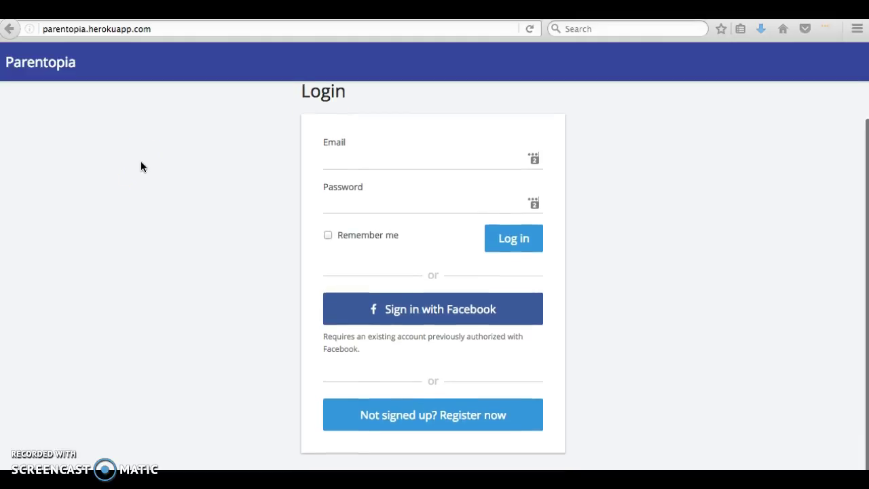
pyautogui.scroll(2, 140, 166)
pyautogui.scroll(-1, 141, 167)
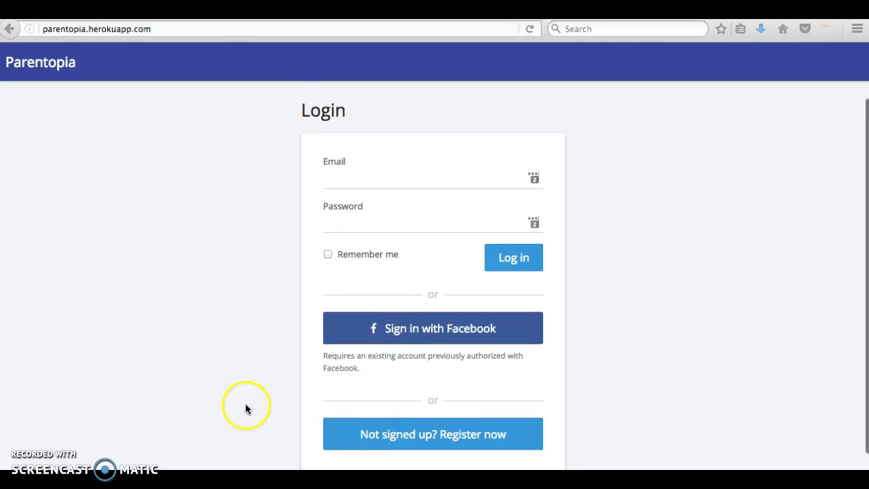
pyautogui.scroll(-2, 245, 404)
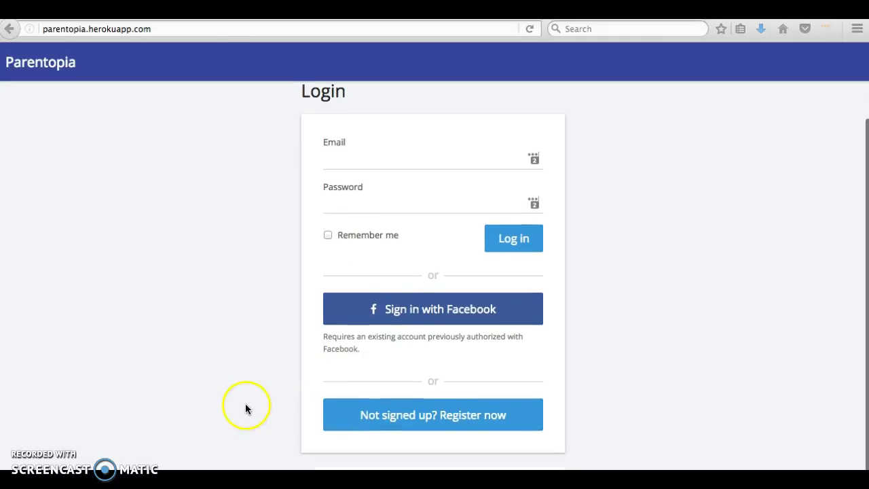
pyautogui.click(449, 421)
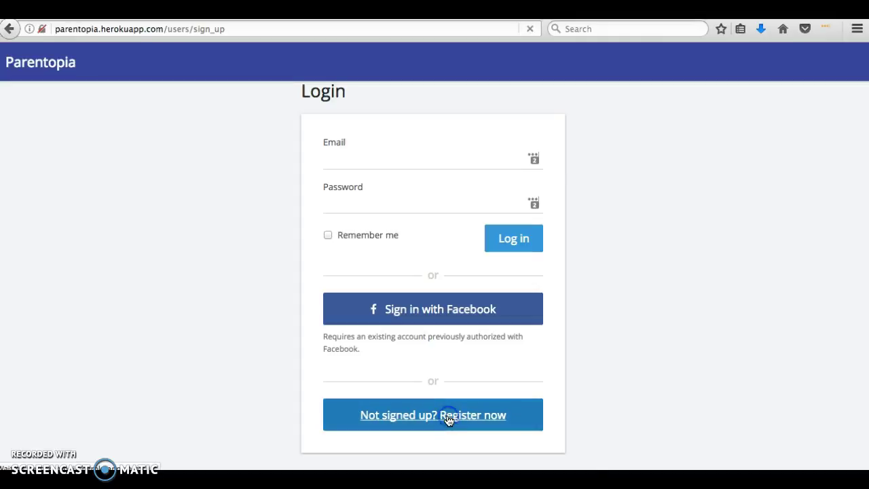
# Step: Try the empty registration form's password field and Register button, triggering required-field warnings
pyautogui.scroll(-1, 220, 302)
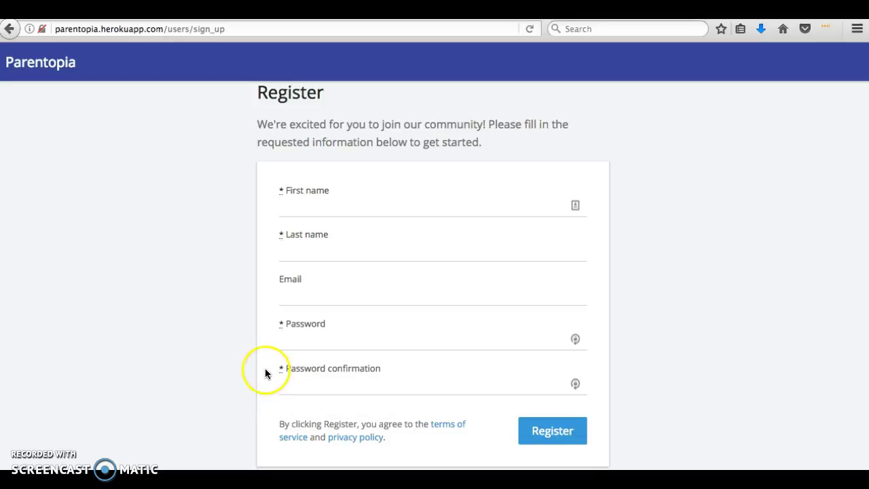
pyautogui.click(284, 343)
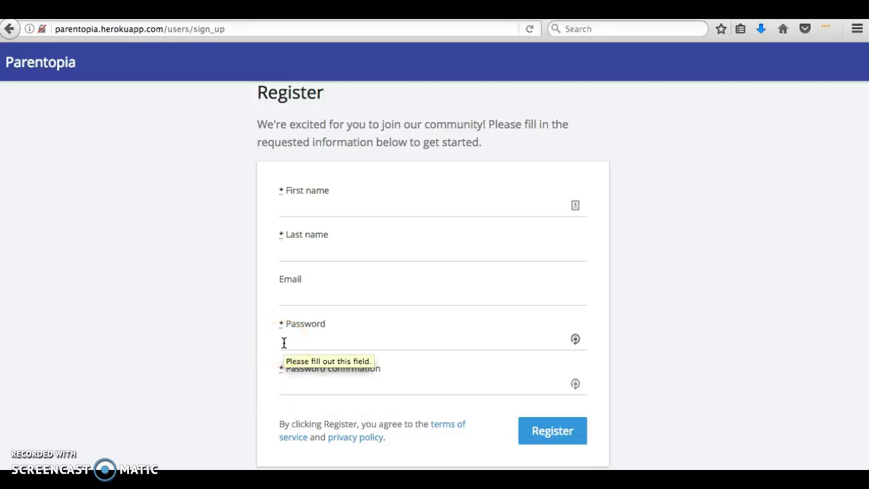
pyautogui.click(227, 357)
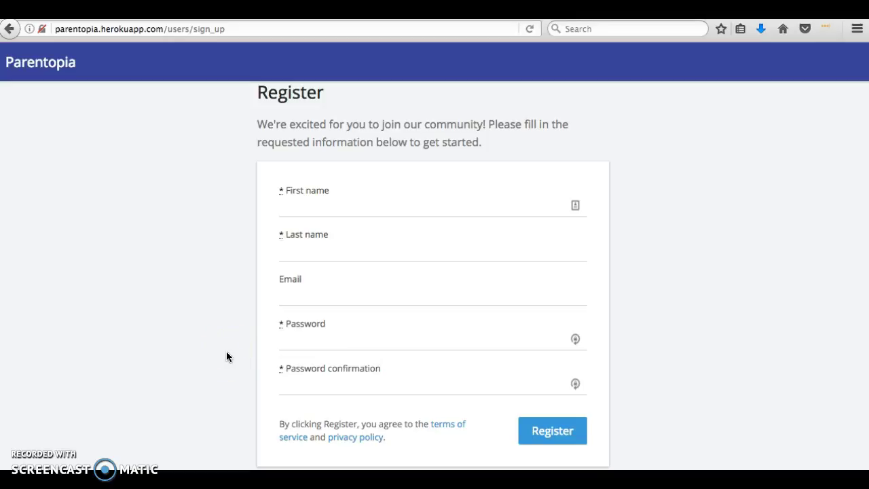
pyautogui.scroll(-1, 226, 352)
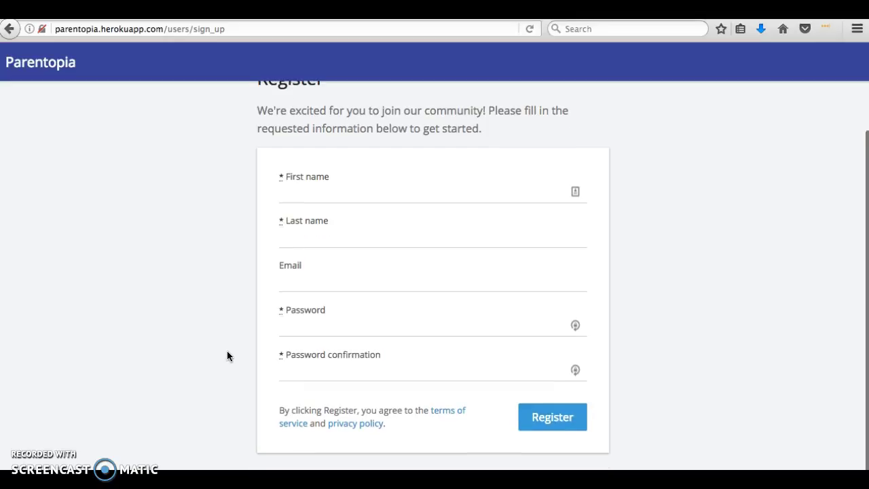
pyautogui.click(546, 417)
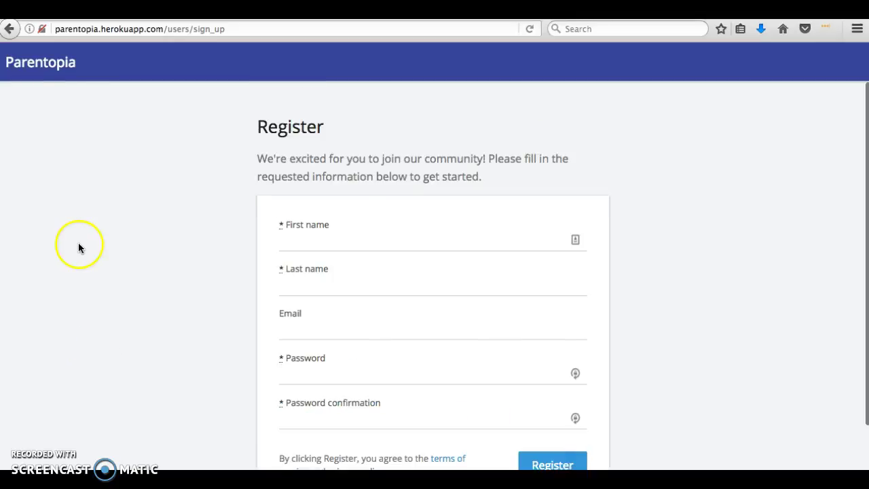
# Step: Go back to the login page and clear the old email and password
pyautogui.click(8, 28)
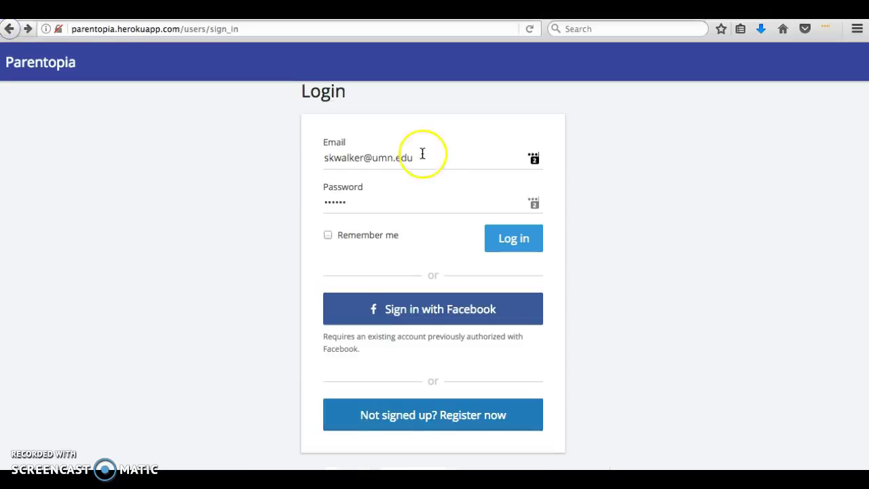
pyautogui.moveTo(422, 159); pyautogui.dragTo(273, 157)
pyautogui.press('BackSpace')
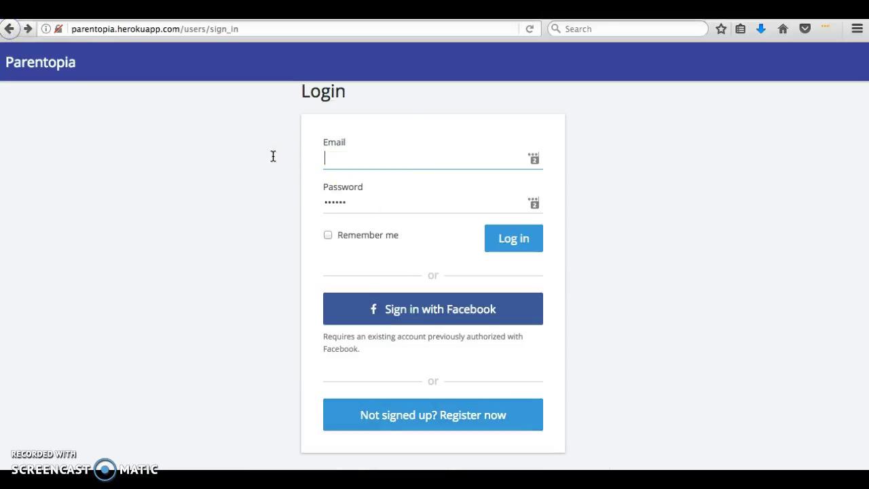
pyautogui.moveTo(355, 201); pyautogui.dragTo(309, 201)
pyautogui.press('BackSpace')
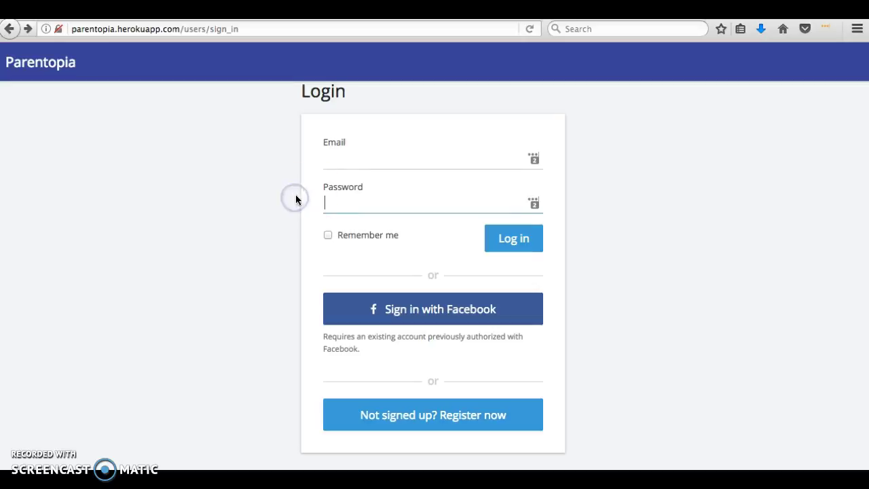
pyautogui.click(330, 159)
pyautogui.write('skwalker')
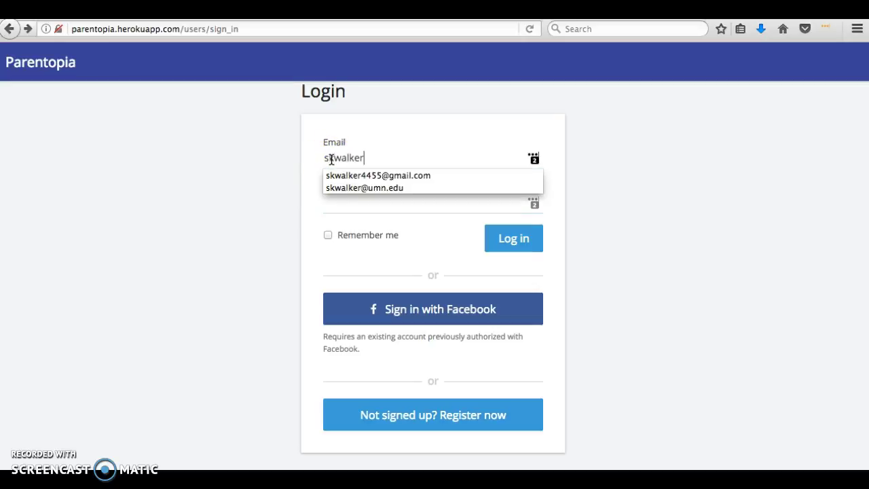
pyautogui.click(348, 174)
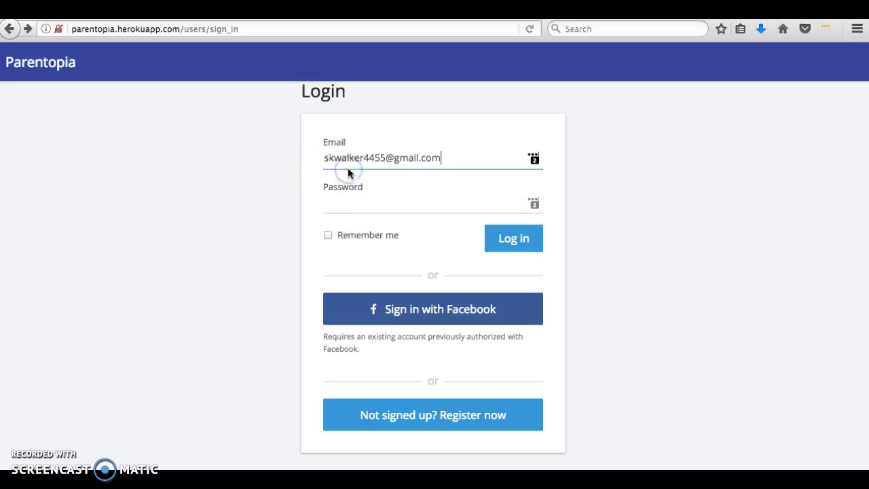
pyautogui.click(371, 203)
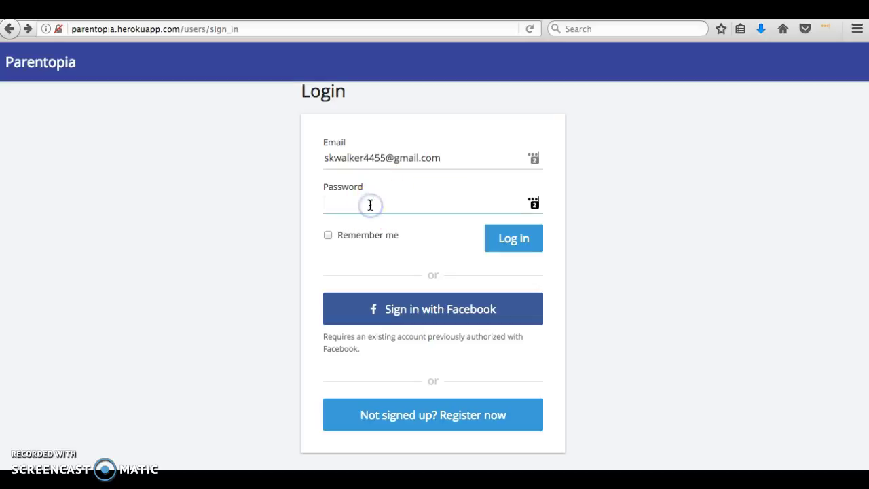
pyautogui.write('*****')
pyautogui.click(509, 237)
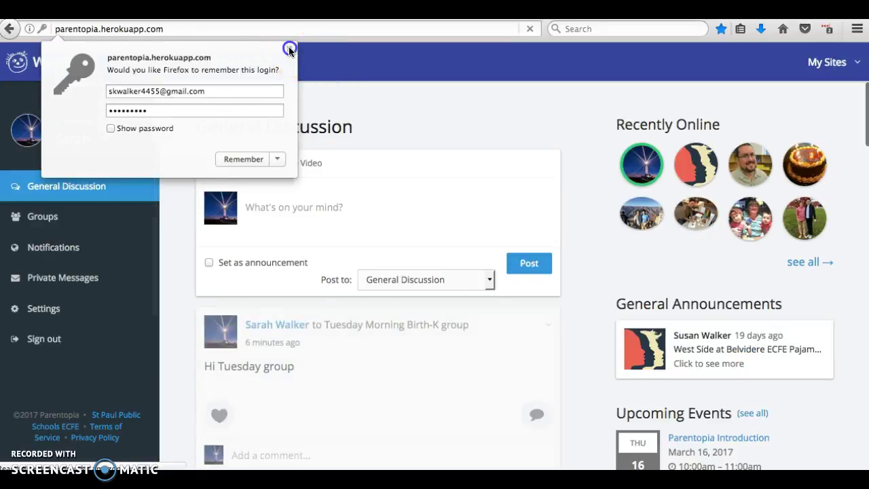
# Step: Dismiss Firefox's remember-login popup and decline LastPass's save-password bar
pyautogui.click(294, 48)
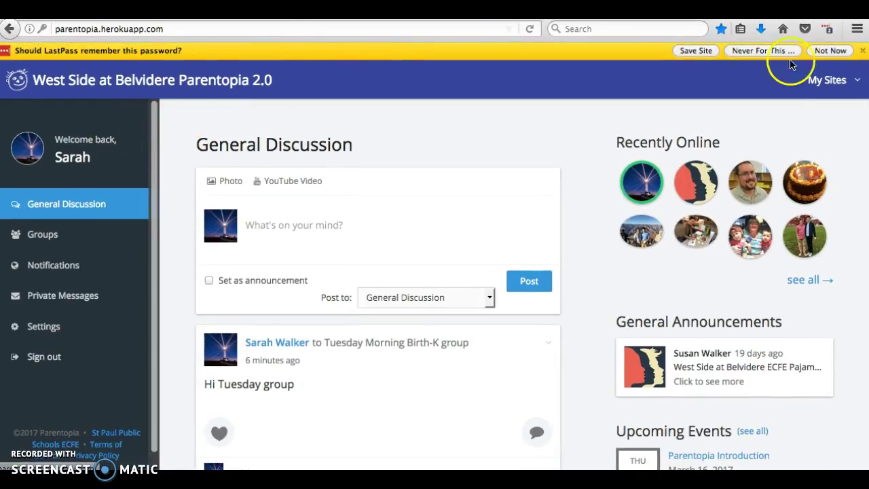
pyautogui.click(861, 50)
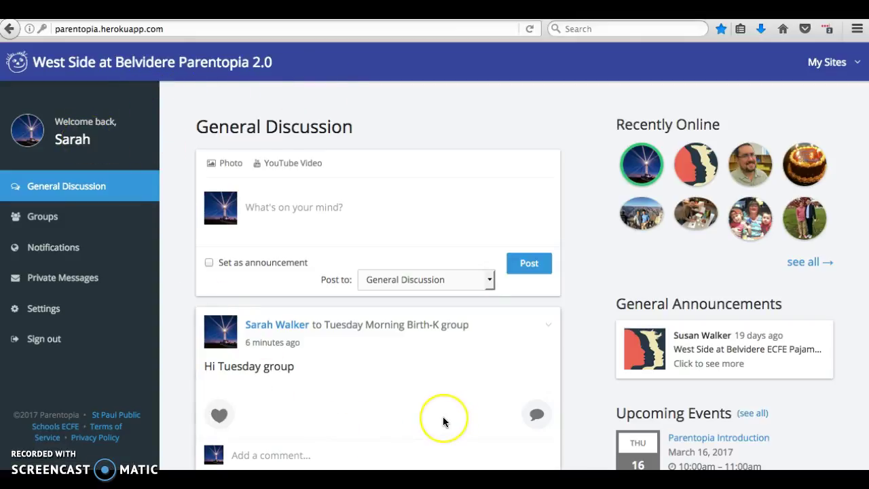
pyautogui.scroll(-3, 443, 421)
pyautogui.scroll(3, 442, 421)
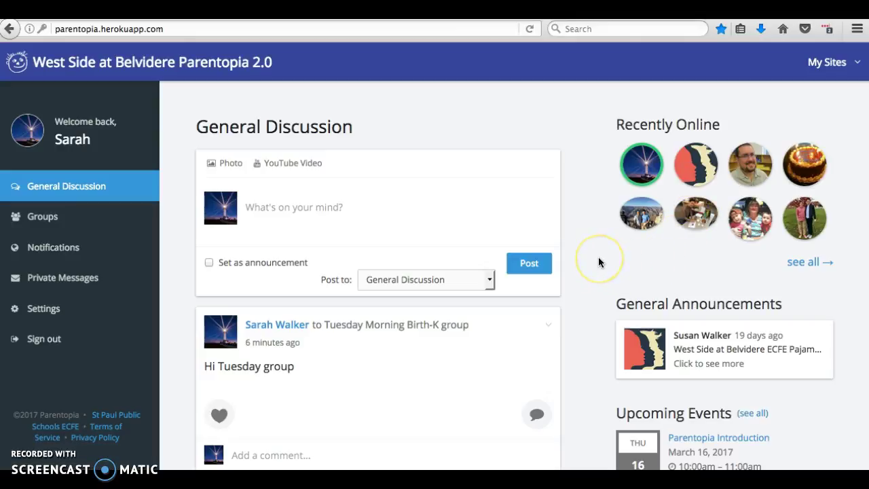
# Step: Open the full Upcoming Events list via '(see all)', then scroll down to Recent Photos
pyautogui.scroll(-1, 599, 257)
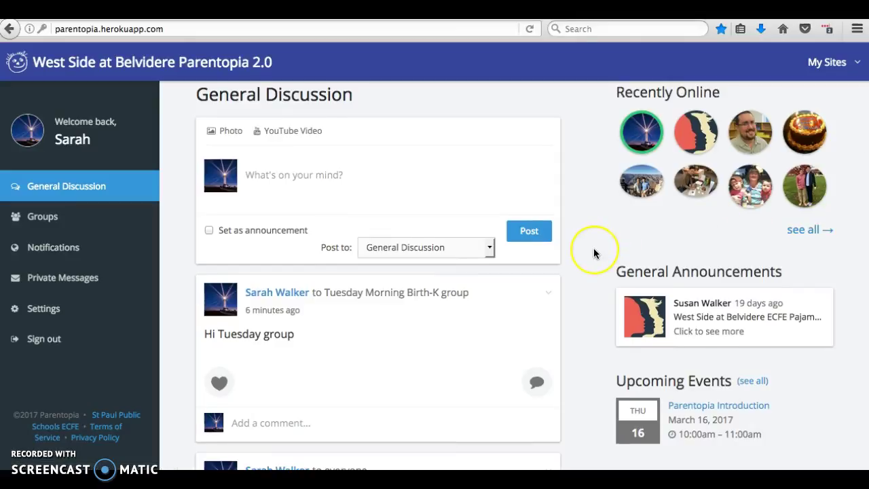
pyautogui.scroll(-2, 593, 250)
pyautogui.scroll(-2, 593, 252)
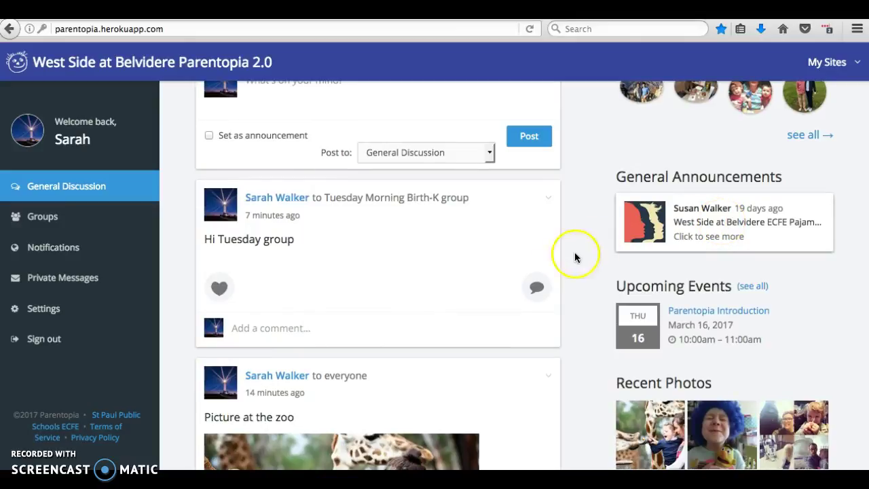
pyautogui.scroll(-4, 580, 272)
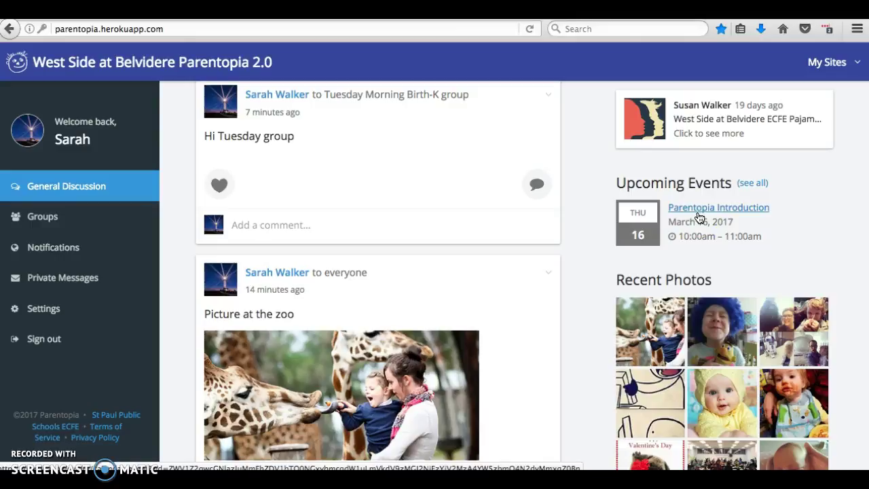
pyautogui.click(751, 185)
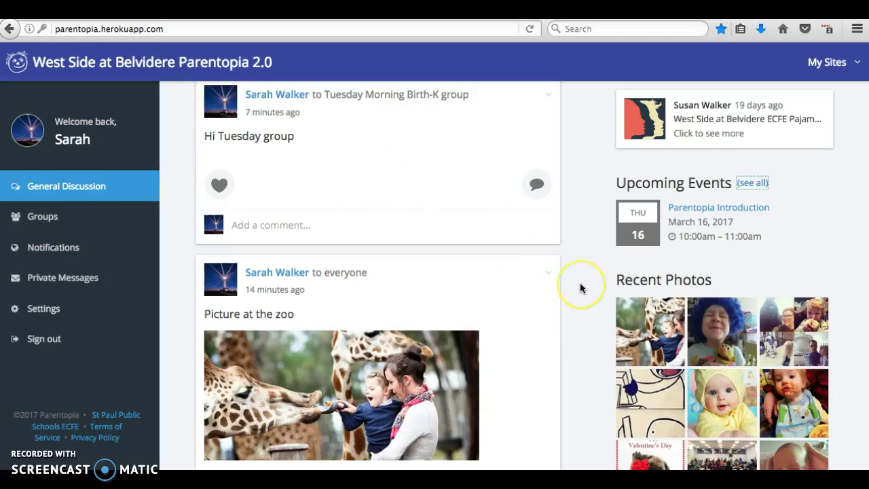
pyautogui.scroll(-3, 580, 284)
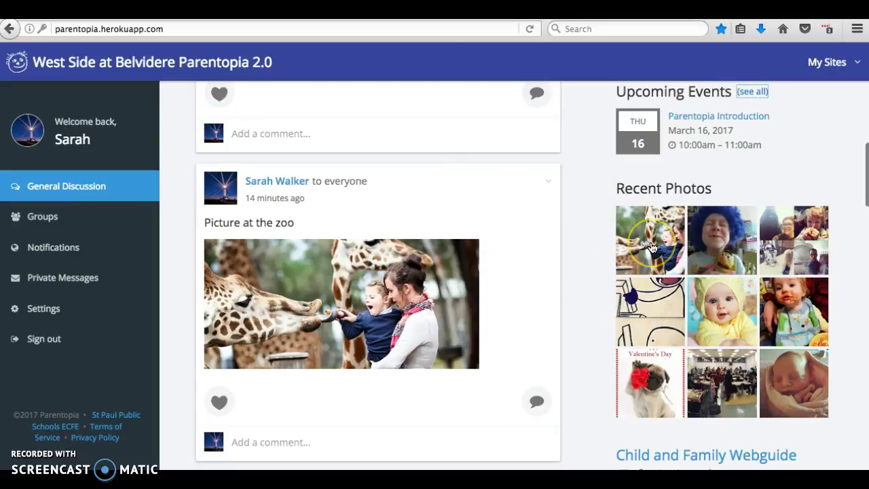
pyautogui.scroll(-3, 651, 258)
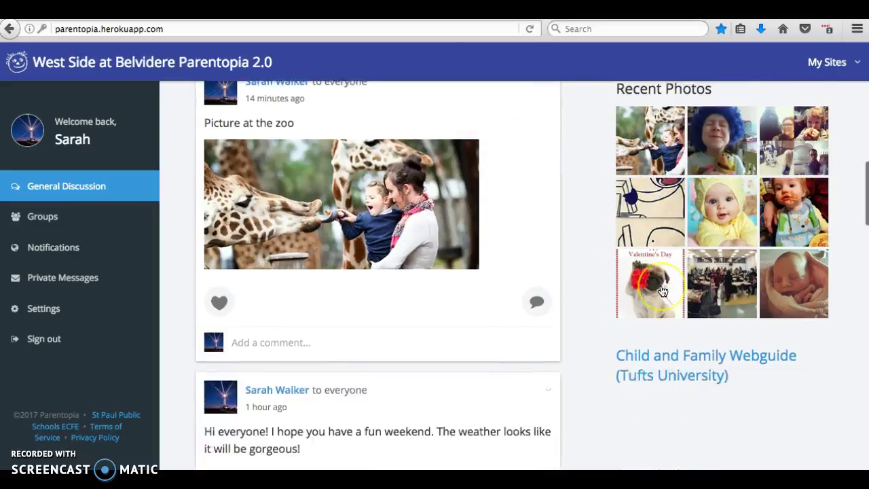
# Step: Look over the Tufts Child & Family WebGuide, then close it with Ctrl+W
pyautogui.scroll(-3, 659, 290)
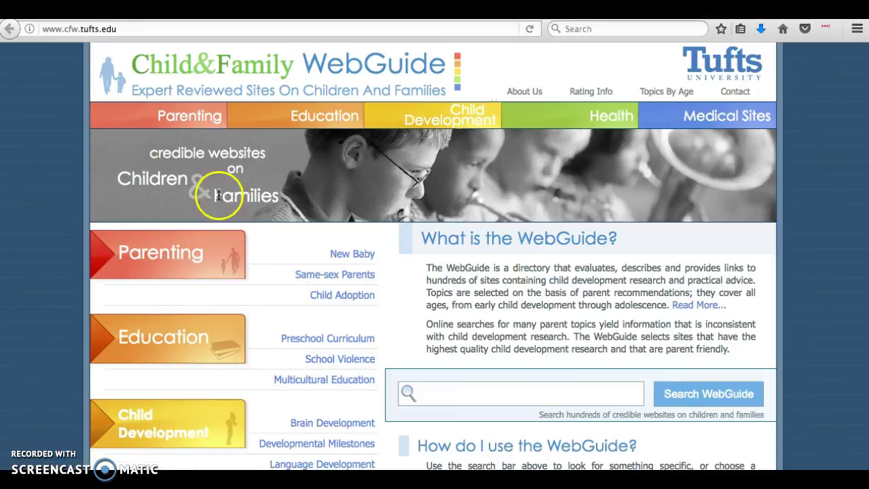
pyautogui.hotkey('ctrl', 'w')
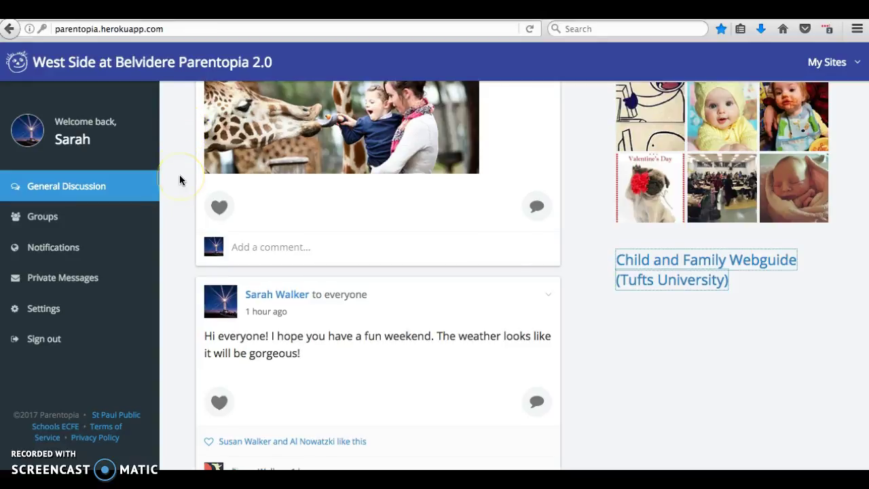
# Step: From the profile's Account Settings, choose sunflower heart.jpeg as the new profile photo
pyautogui.scroll(2, 179, 180)
pyautogui.scroll(10, 180, 180)
pyautogui.scroll(3, 179, 180)
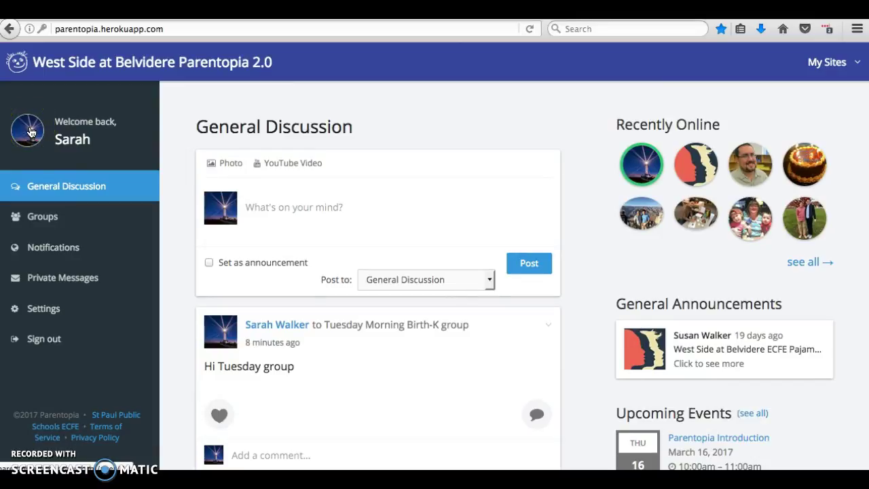
pyautogui.click(30, 132)
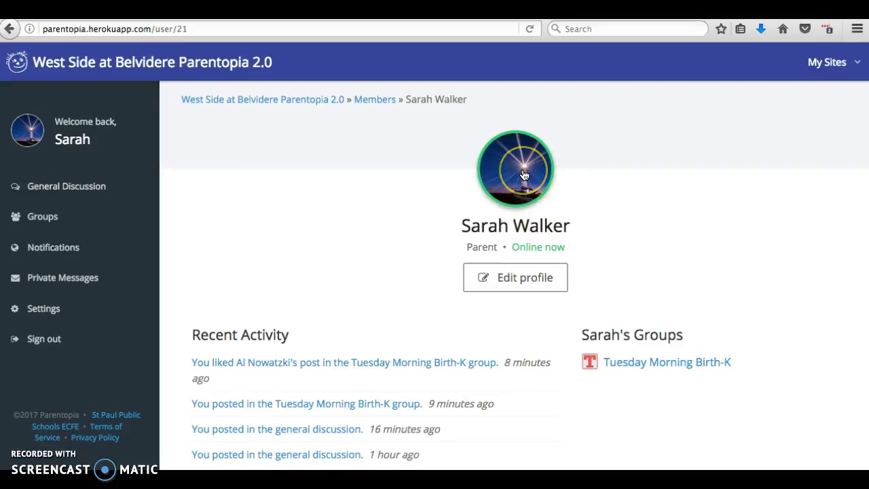
pyautogui.click(528, 280)
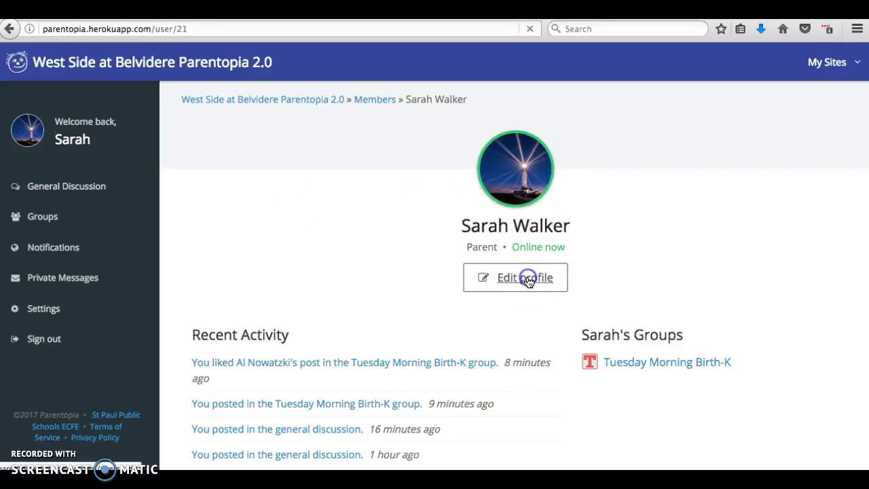
pyautogui.click(443, 359)
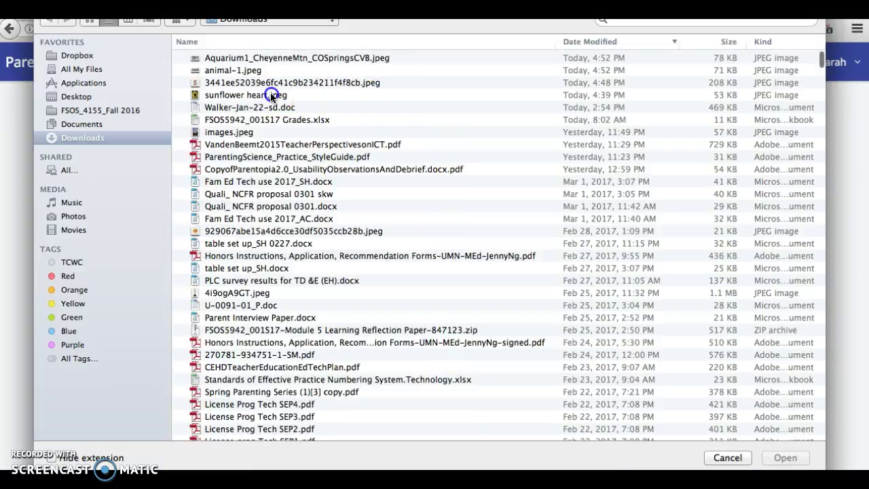
pyautogui.click(271, 95)
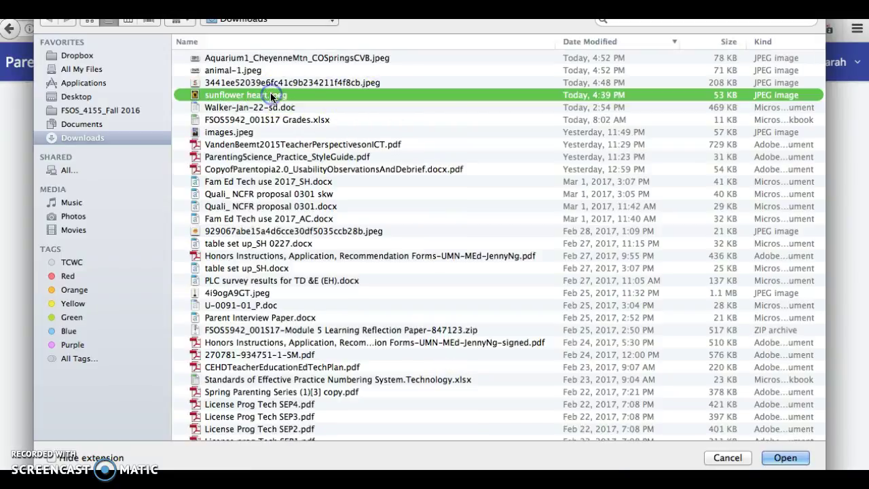
# Step: Upload the sunflower image, move the crop square over its heart, and save the avatar
pyautogui.click(787, 459)
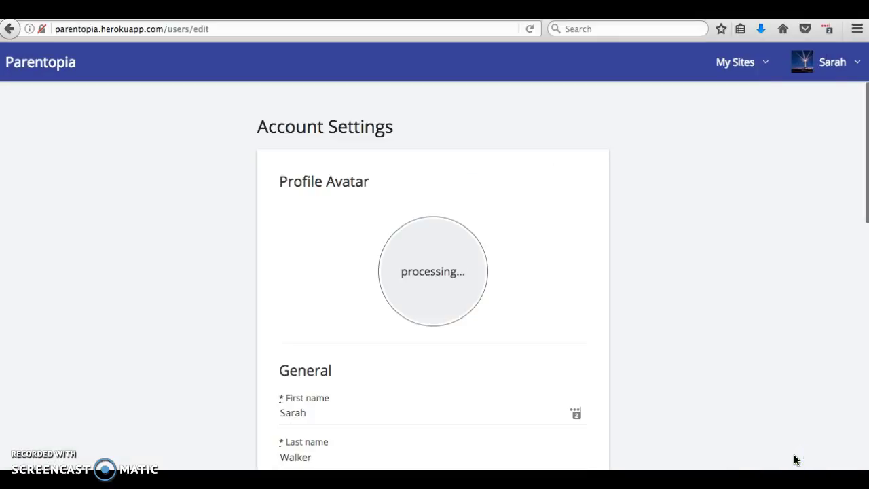
pyautogui.scroll(-2, 479, 364)
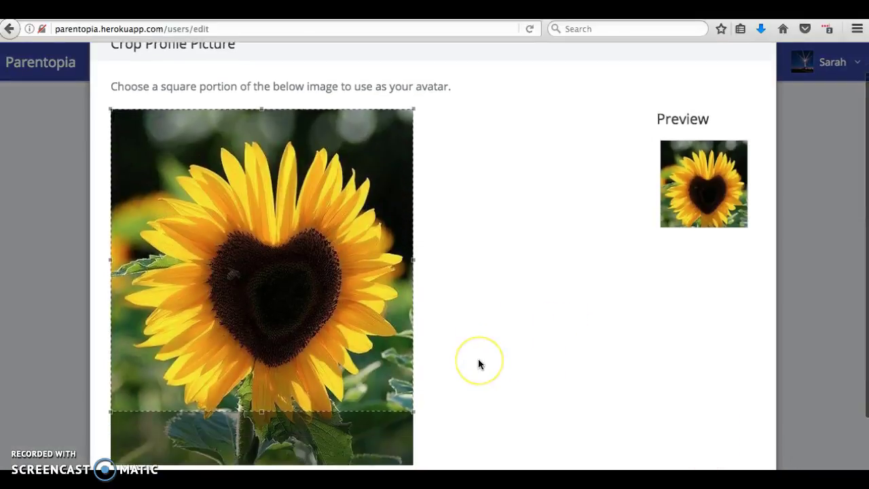
pyautogui.moveTo(347, 289); pyautogui.dragTo(346, 287)
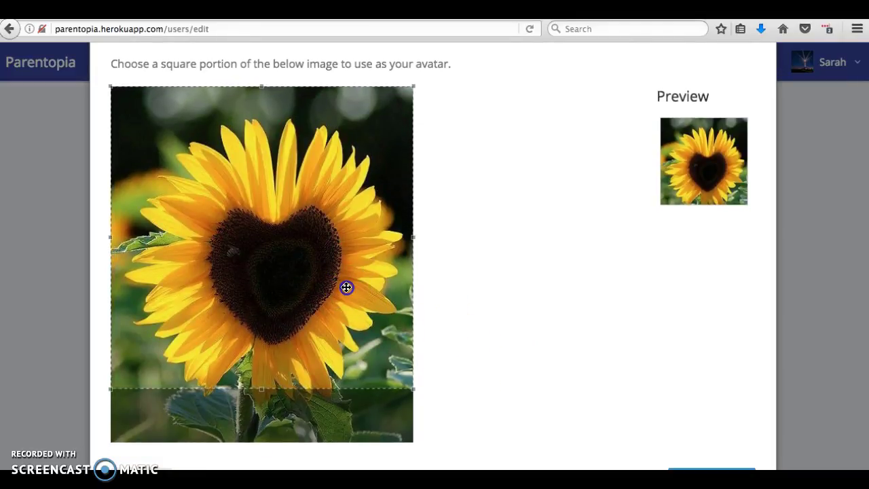
pyautogui.moveTo(346, 287); pyautogui.dragTo(346, 309)
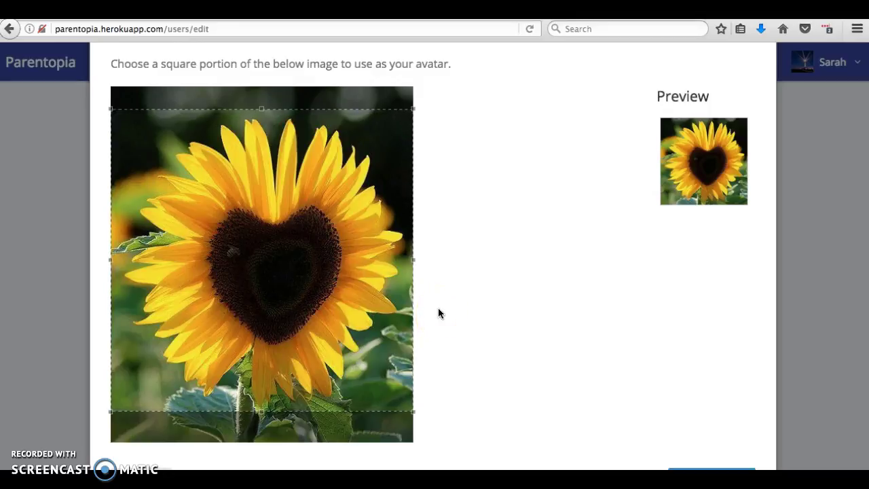
pyautogui.scroll(-1, 438, 310)
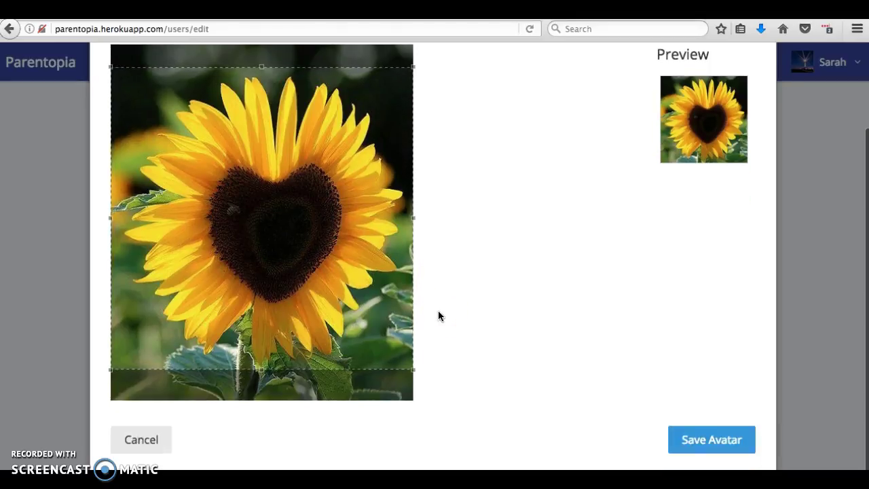
pyautogui.click(696, 440)
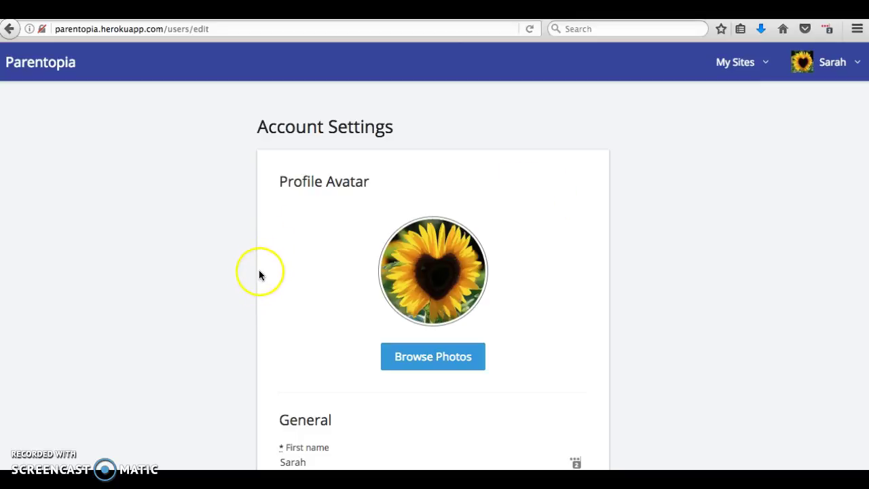
pyautogui.scroll(-5, 228, 303)
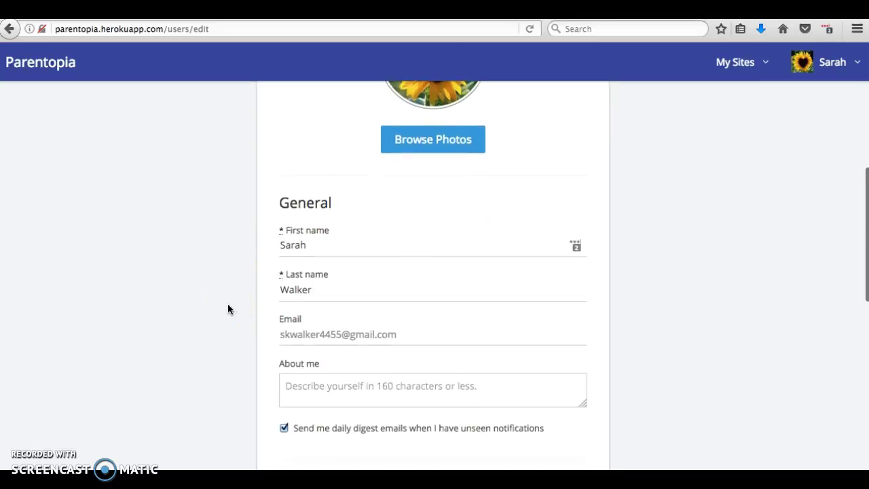
pyautogui.scroll(-3, 228, 309)
pyautogui.scroll(-3, 227, 309)
pyautogui.scroll(-1, 227, 309)
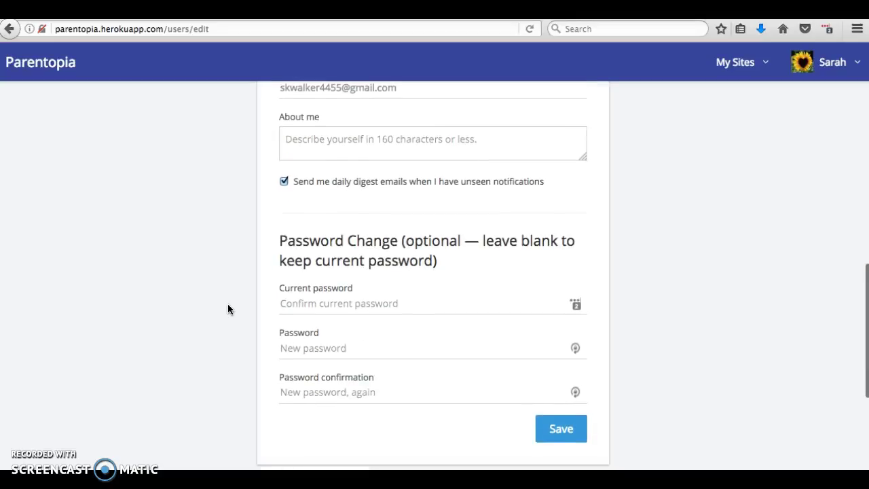
pyautogui.scroll(-2, 228, 309)
pyautogui.scroll(-2, 227, 309)
pyautogui.scroll(1, 228, 309)
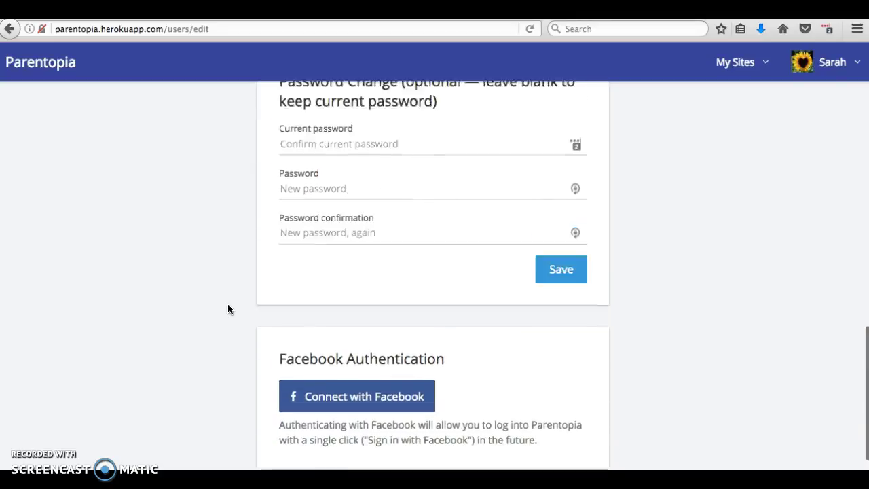
pyautogui.scroll(6, 228, 309)
pyautogui.scroll(-6, 228, 309)
pyautogui.scroll(1, 227, 309)
pyautogui.scroll(8, 228, 309)
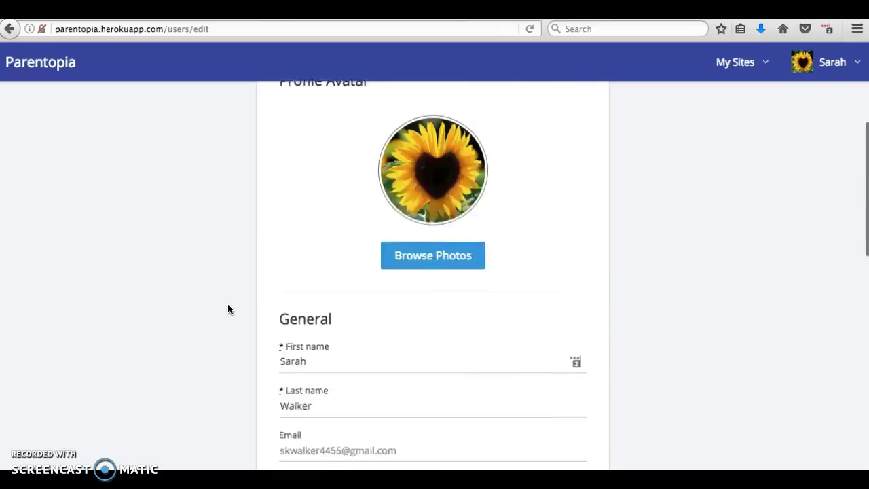
pyautogui.scroll(2, 228, 309)
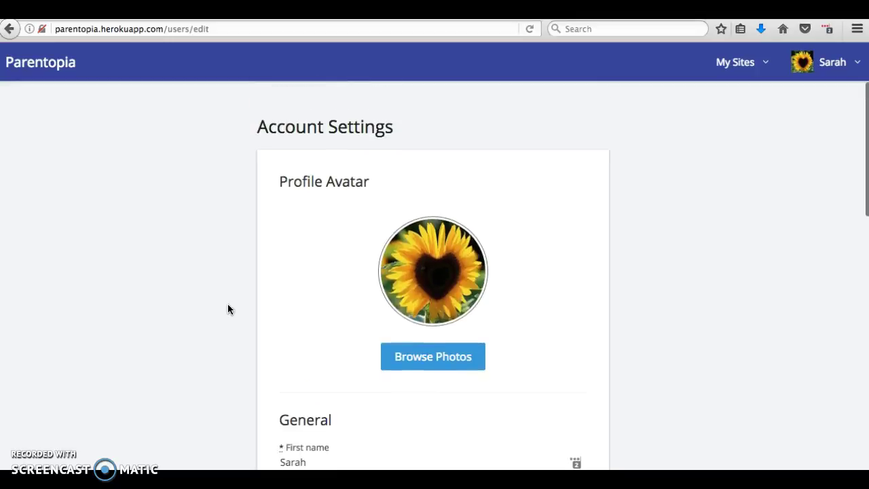
# Step: From the home feed, post 'Hi everyone!' to everyone
pyautogui.click(35, 65)
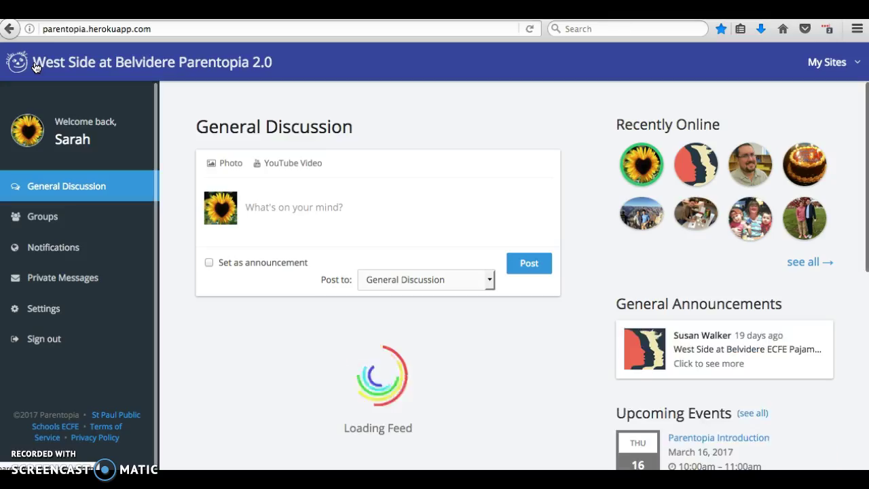
pyautogui.click(258, 217)
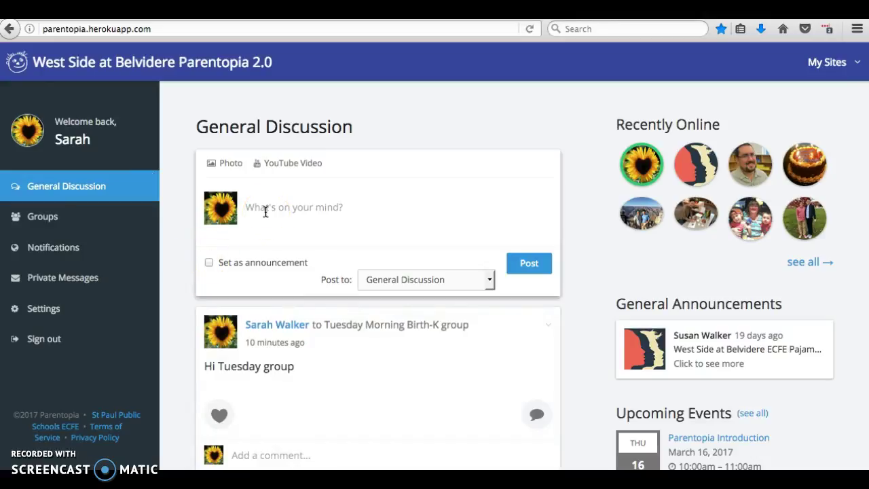
pyautogui.write('Hi everyone!')
pyautogui.click(524, 265)
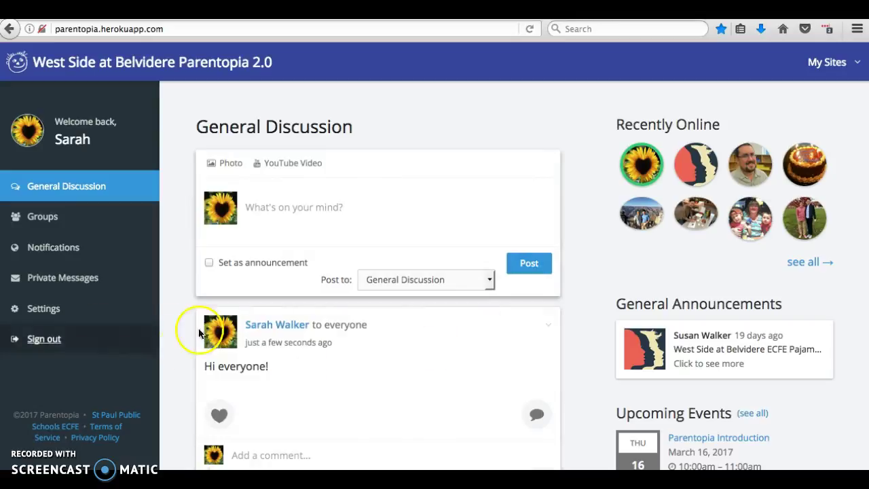
# Step: Scroll down the General Discussion feed past the new post
pyautogui.scroll(-2, 198, 337)
pyautogui.scroll(-2, 198, 337)
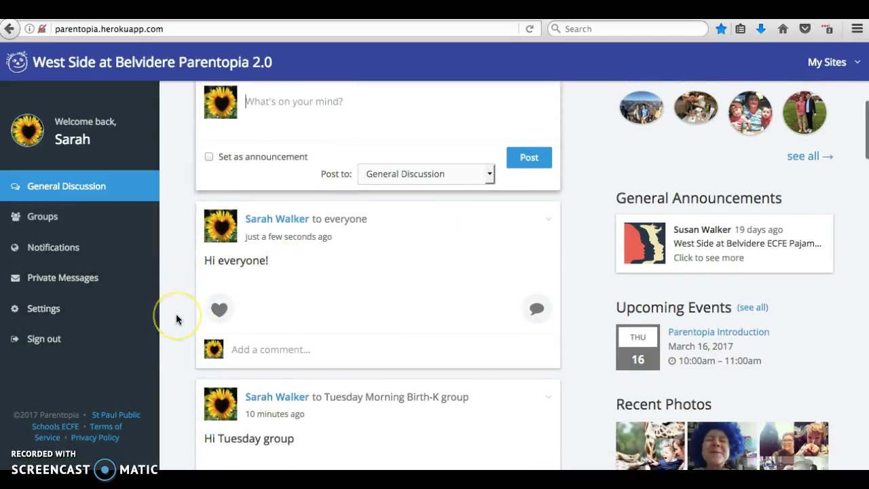
pyautogui.scroll(-5, 176, 320)
pyautogui.scroll(-3, 176, 319)
pyautogui.scroll(-1, 176, 320)
pyautogui.scroll(-2, 176, 319)
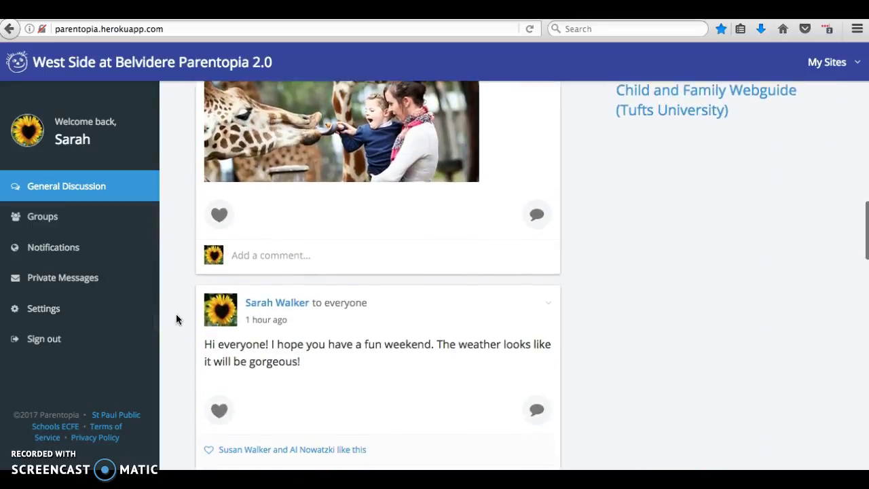
pyautogui.scroll(-3, 176, 319)
pyautogui.scroll(-2, 176, 319)
pyautogui.scroll(-2, 176, 319)
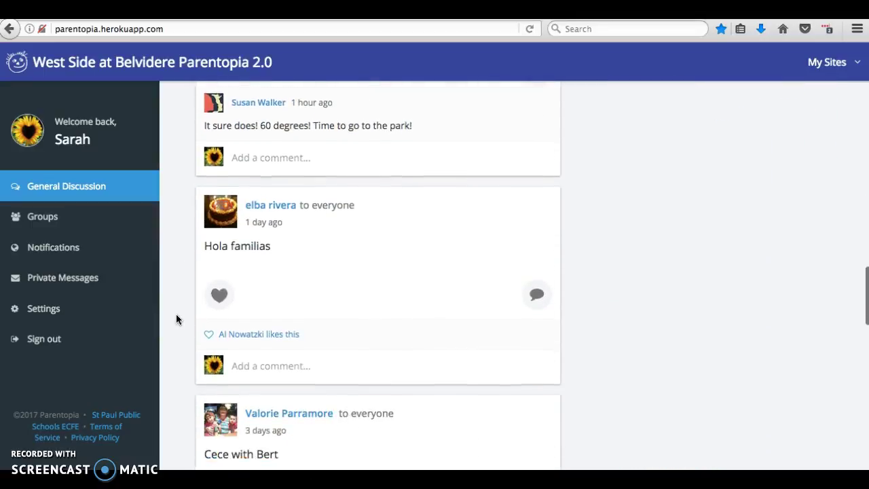
pyautogui.click(219, 284)
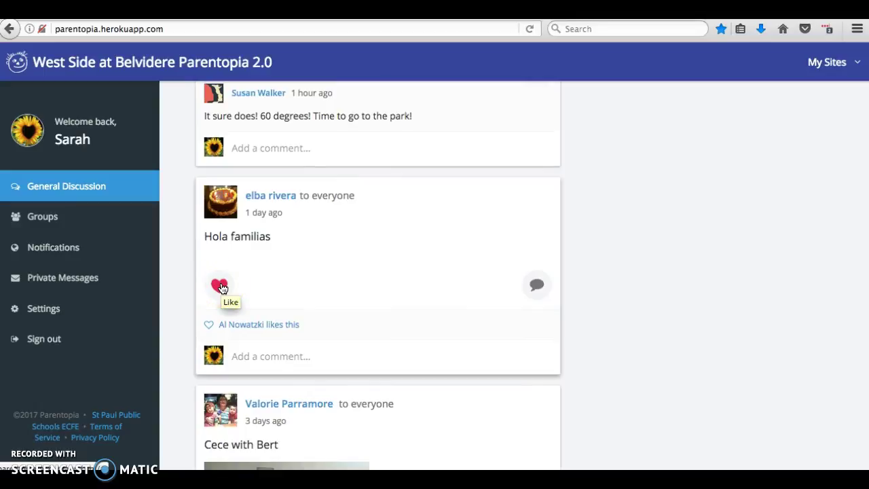
pyautogui.click(220, 286)
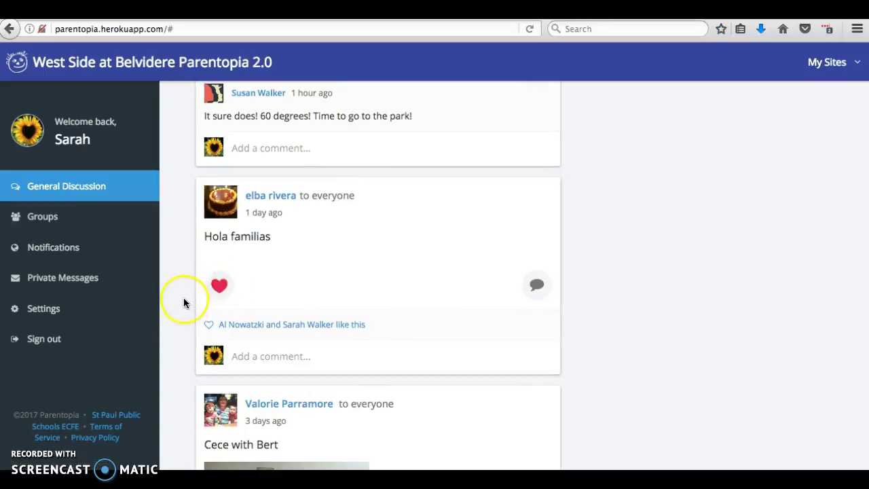
pyautogui.scroll(-3, 186, 307)
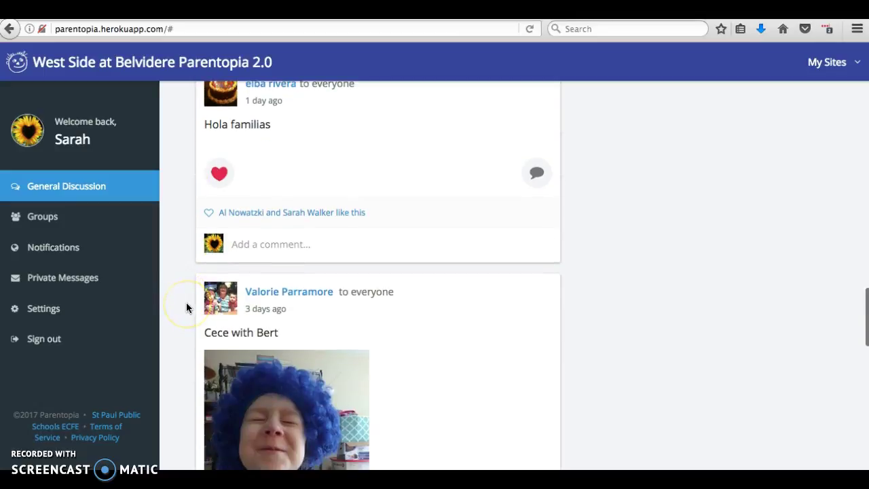
# Step: Comment 'Hola!' on the Hola familias post and scroll around the feed
pyautogui.click(249, 252)
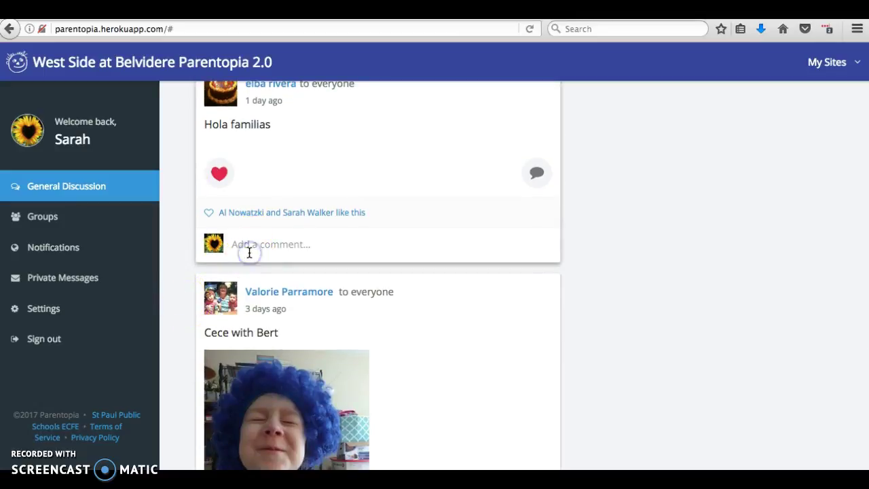
pyautogui.write('Hola!')
pyautogui.press('Return')
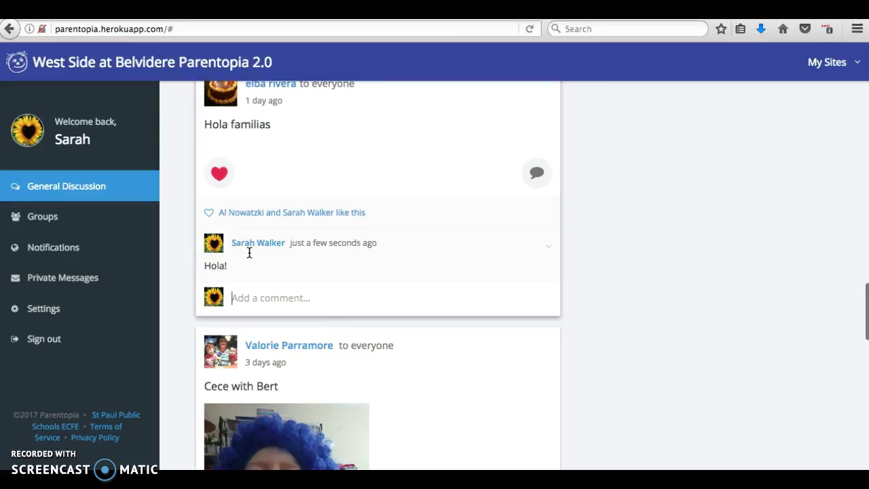
pyautogui.scroll(2, 169, 243)
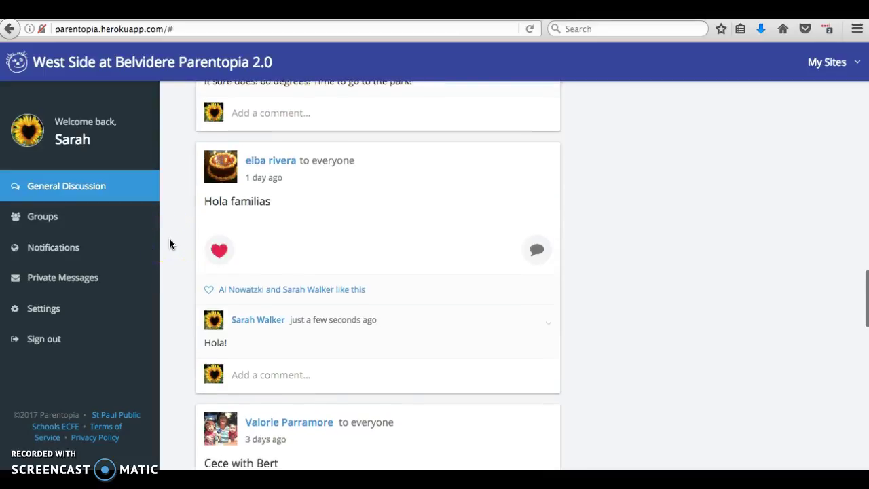
pyautogui.scroll(-2, 170, 243)
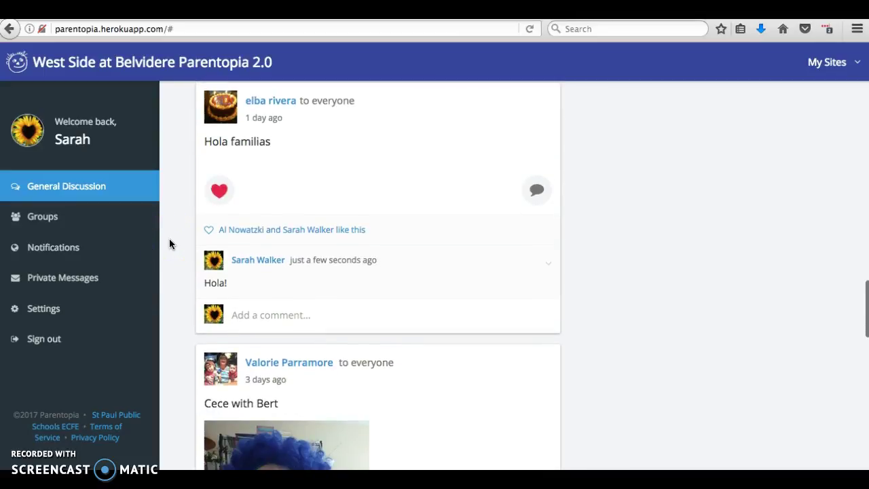
pyautogui.scroll(-2, 170, 244)
pyautogui.scroll(-1, 170, 244)
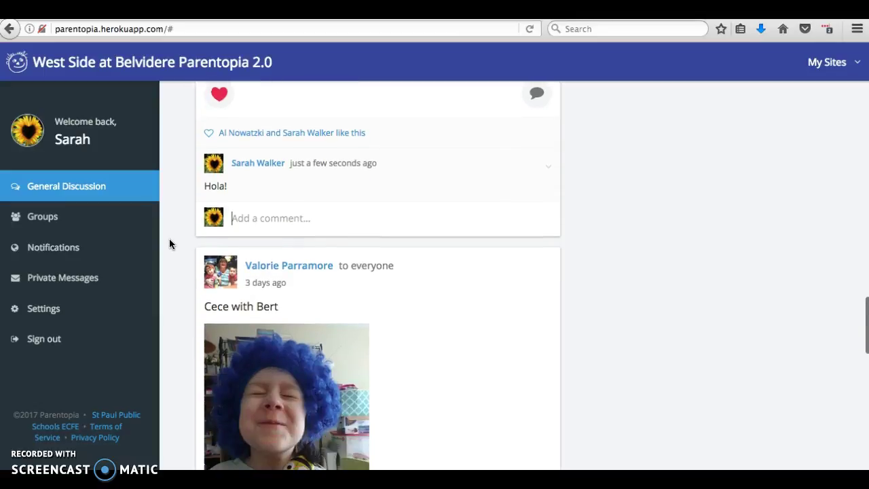
pyautogui.scroll(-2, 170, 244)
pyautogui.scroll(5, 170, 244)
pyautogui.scroll(5, 169, 244)
pyautogui.scroll(4, 170, 244)
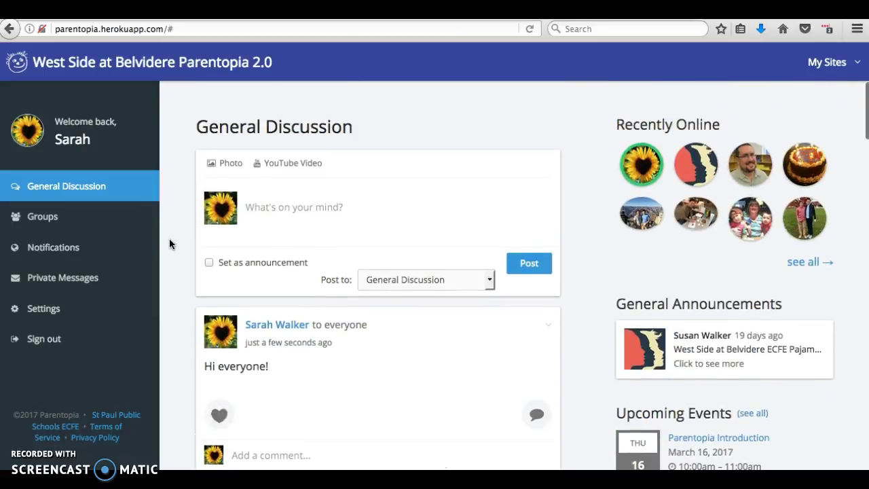
pyautogui.scroll(2, 170, 244)
pyautogui.click(230, 163)
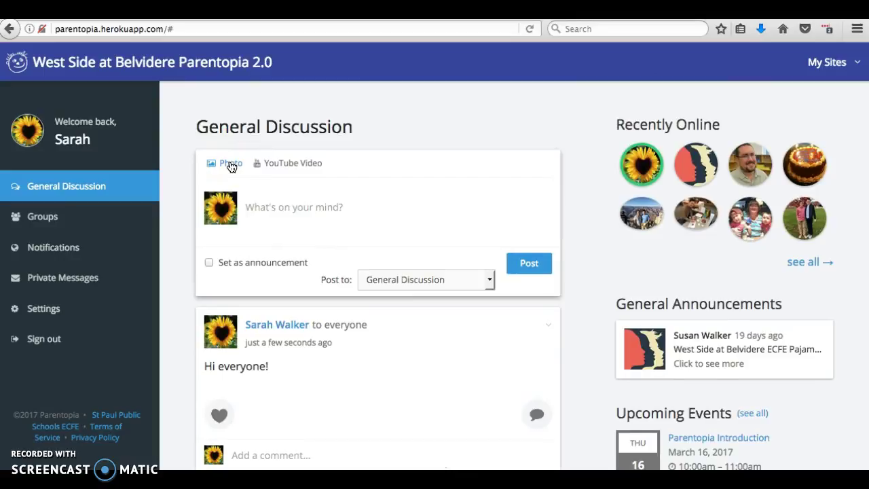
pyautogui.click(107, 130)
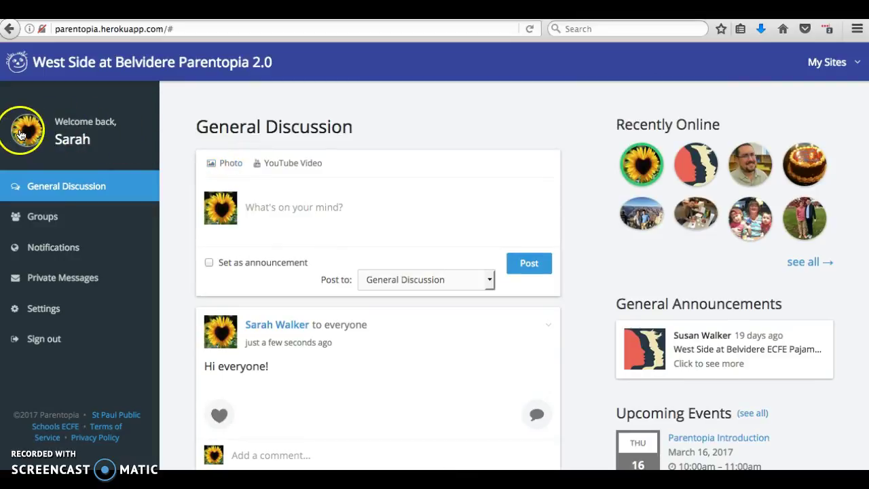
pyautogui.click(212, 165)
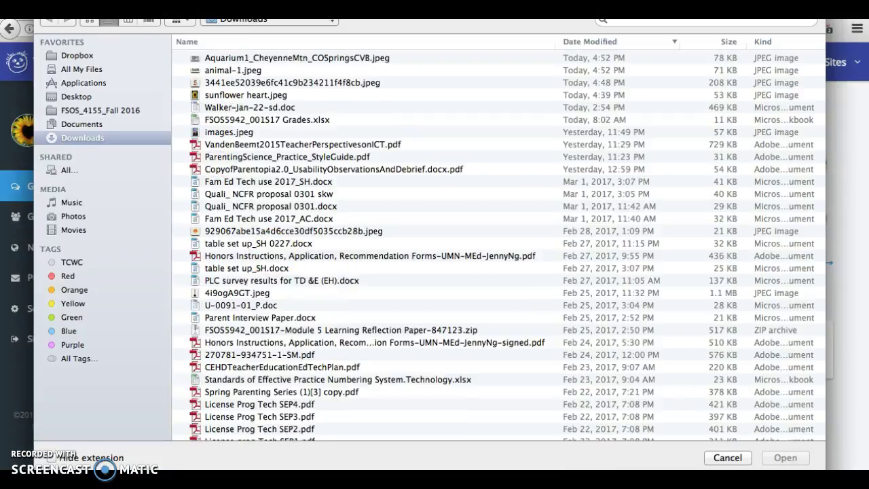
pyautogui.click(727, 459)
pyautogui.click(395, 180)
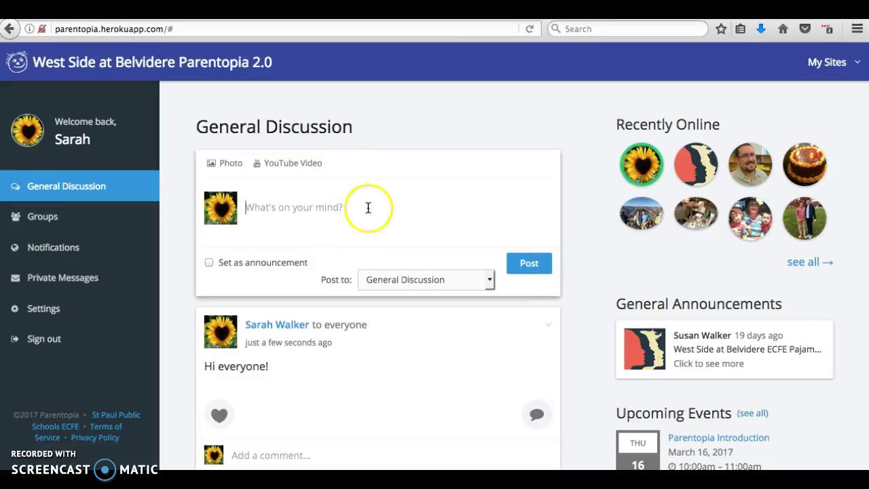
# Step: Scroll the feed down to the 'Picture at the zoo' post and back up to the composer
pyautogui.scroll(-3, 386, 363)
pyautogui.scroll(-1, 385, 364)
pyautogui.scroll(-4, 386, 363)
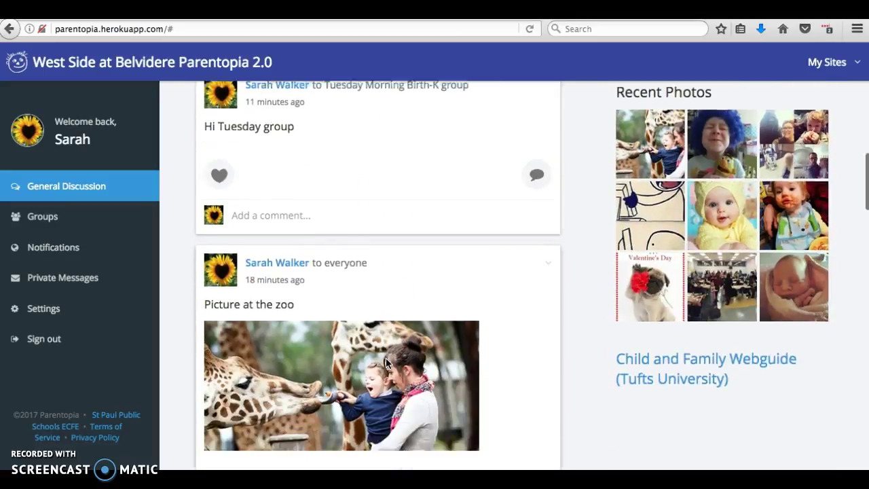
pyautogui.scroll(-2, 386, 363)
pyautogui.click(333, 271)
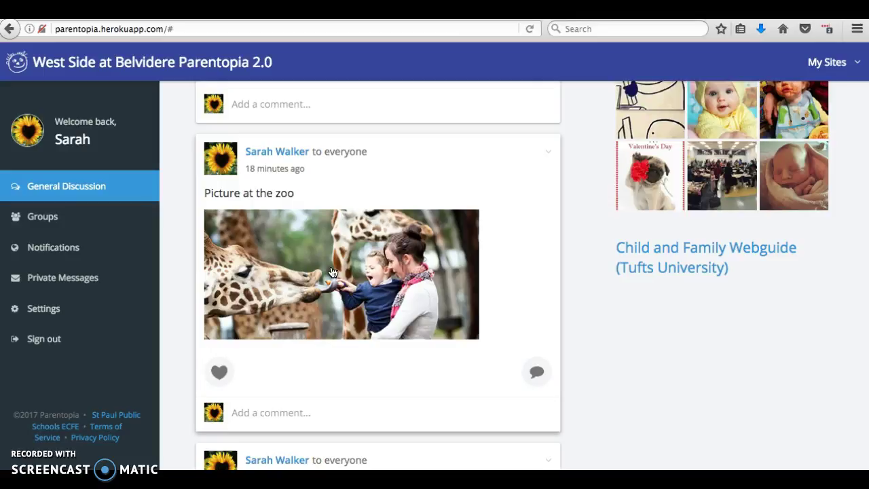
pyautogui.scroll(1, 603, 168)
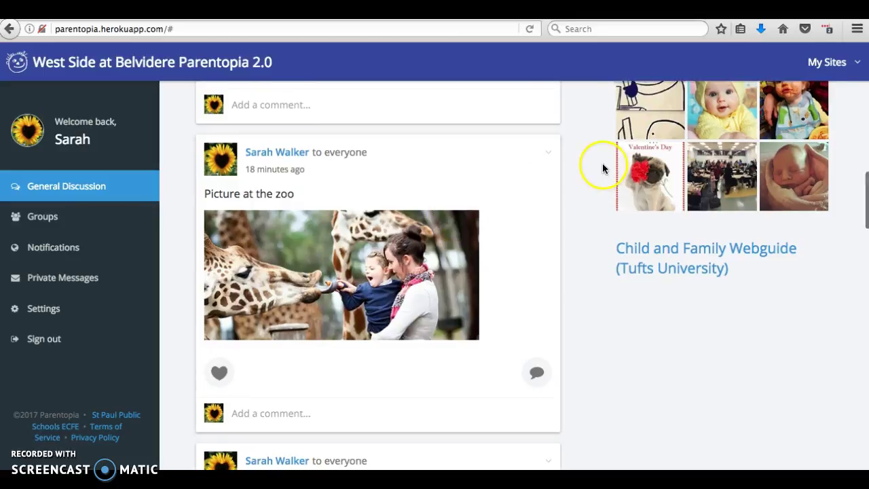
pyautogui.scroll(3, 603, 168)
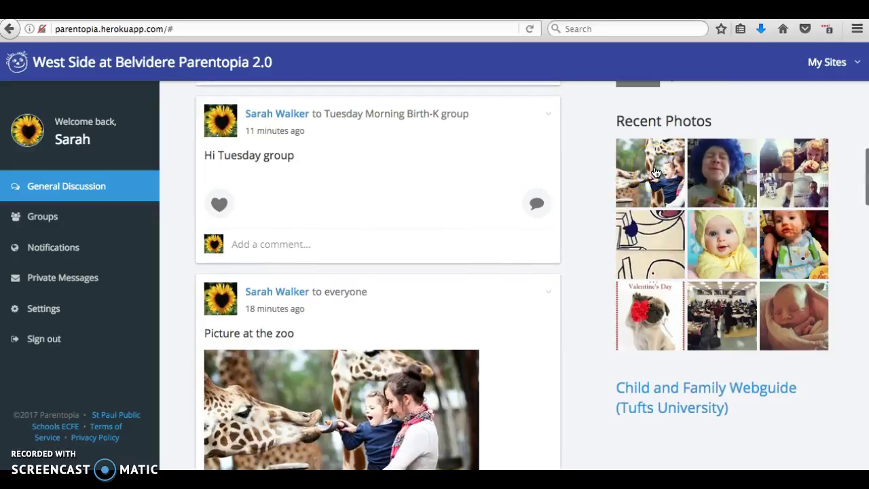
pyautogui.scroll(-5, 571, 143)
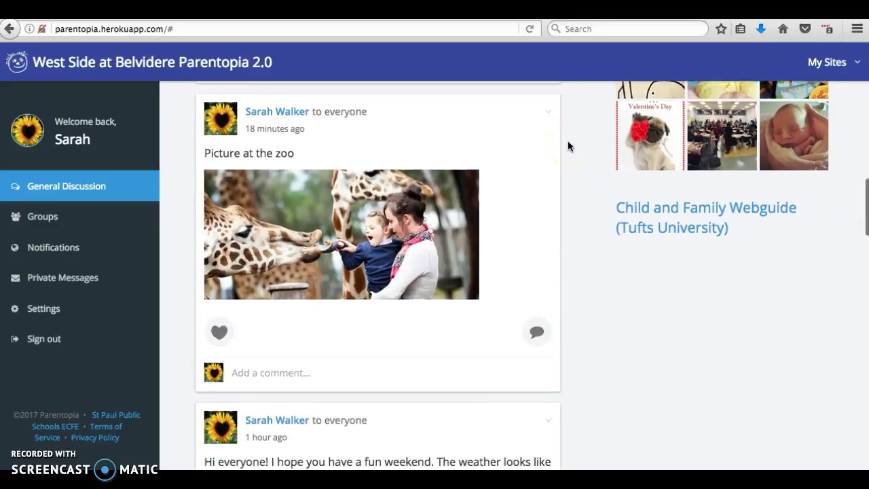
pyautogui.scroll(-2, 510, 203)
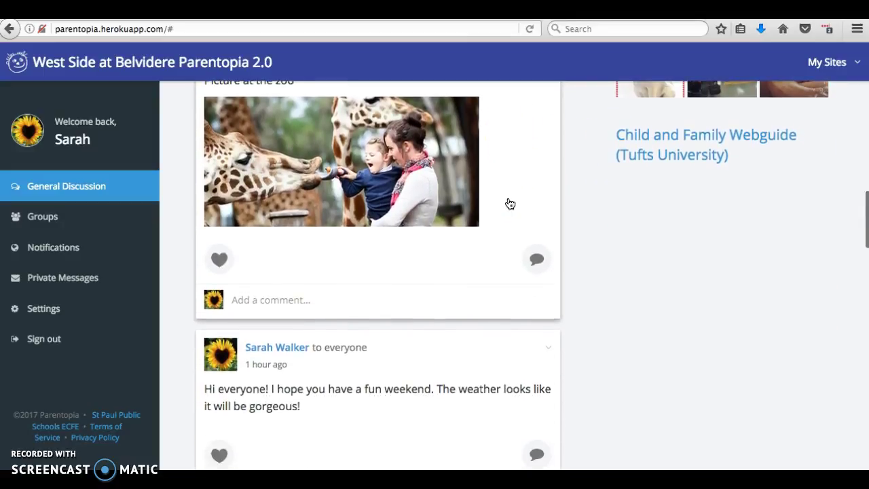
pyautogui.scroll(5, 510, 204)
pyautogui.scroll(4, 510, 204)
pyautogui.scroll(5, 510, 203)
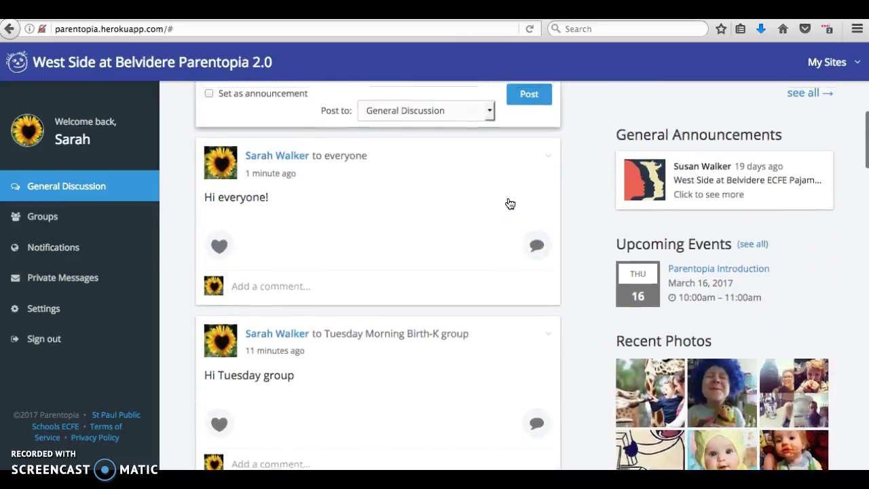
pyautogui.scroll(5, 510, 204)
pyautogui.click(422, 117)
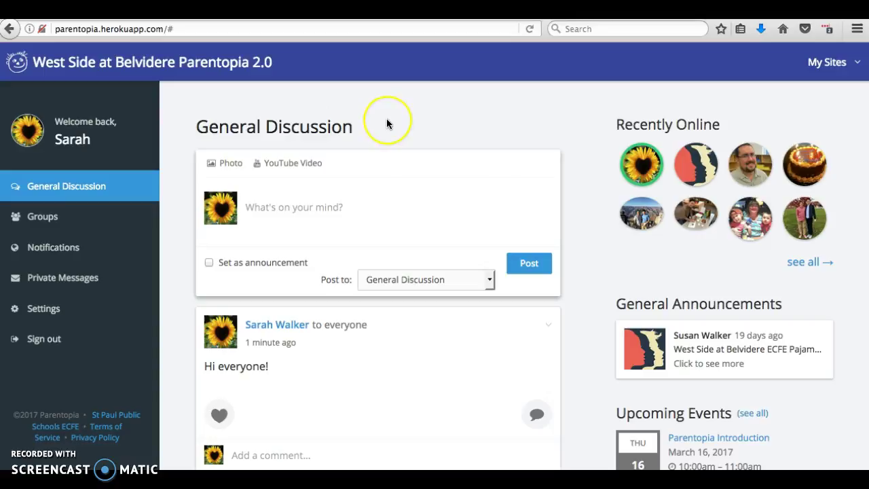
# Step: Show the YouTube Video URL field above the post composer and open a new browser tab
pyautogui.click(190, 186)
pyautogui.click(281, 165)
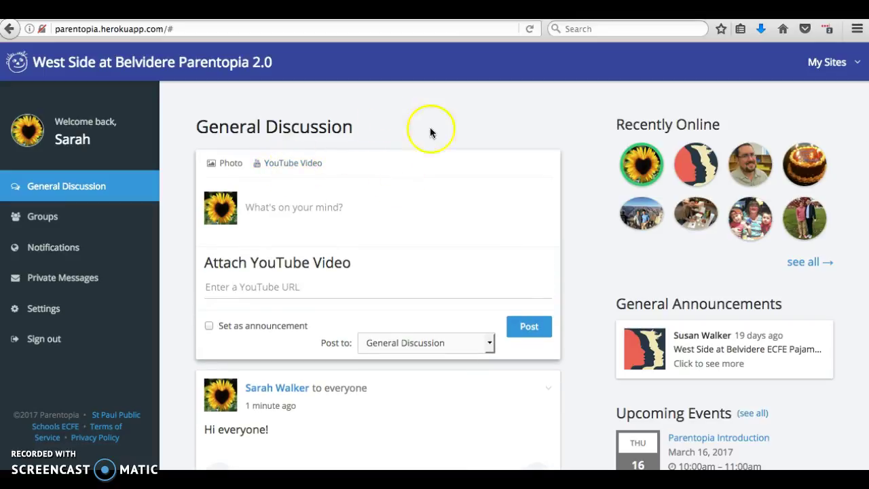
pyautogui.hotkey('ctrl', 't')
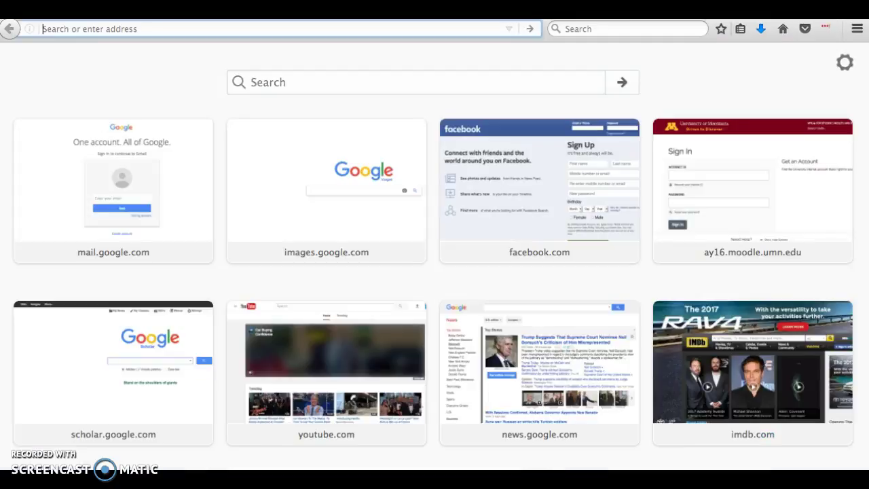
# Step: Go to YouTube and search for 'cat videos'
pyautogui.write('youtube.com')
pyautogui.press('Return')
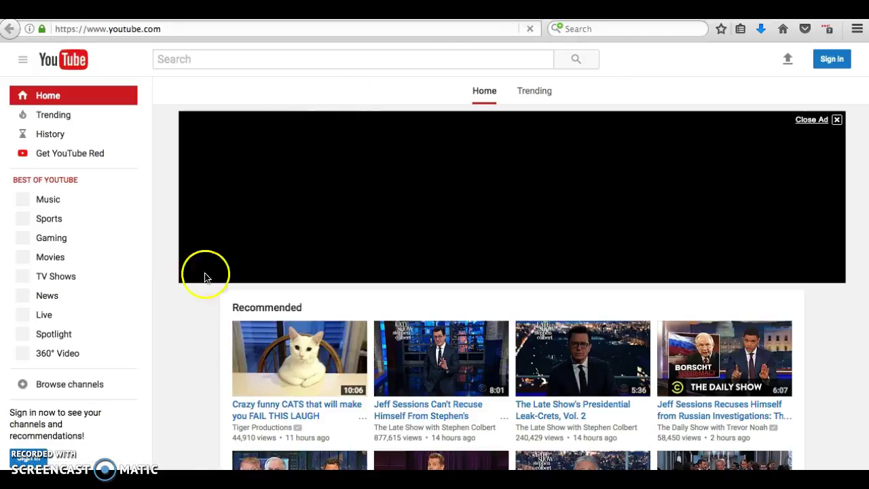
pyautogui.click(222, 59)
pyautogui.write('cat ')
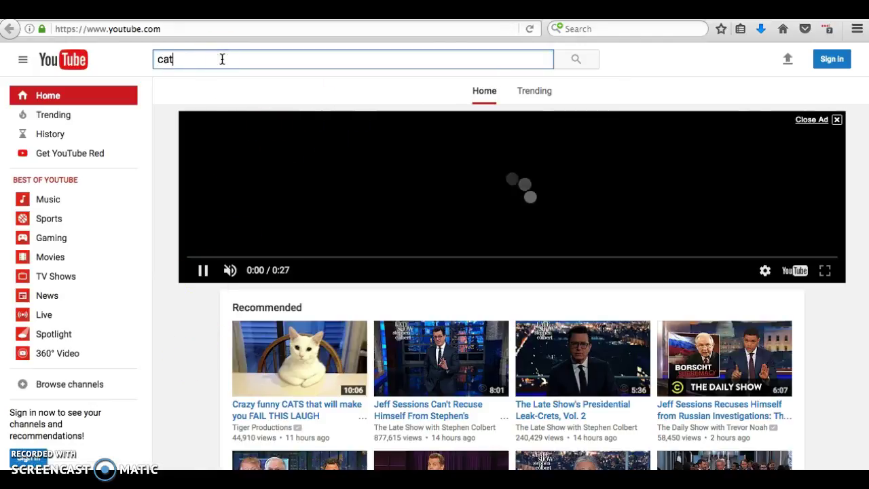
pyautogui.write('vido')
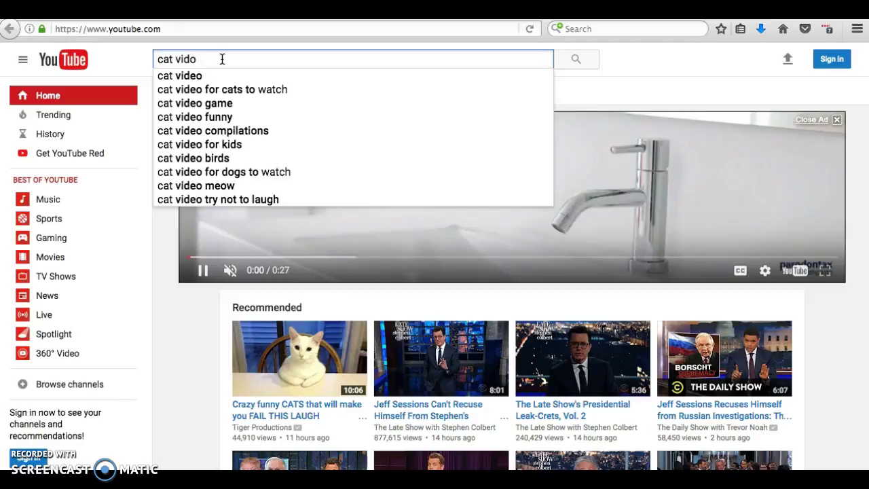
pyautogui.press('BackSpace')
pyautogui.write('eos')
pyautogui.press('Return')
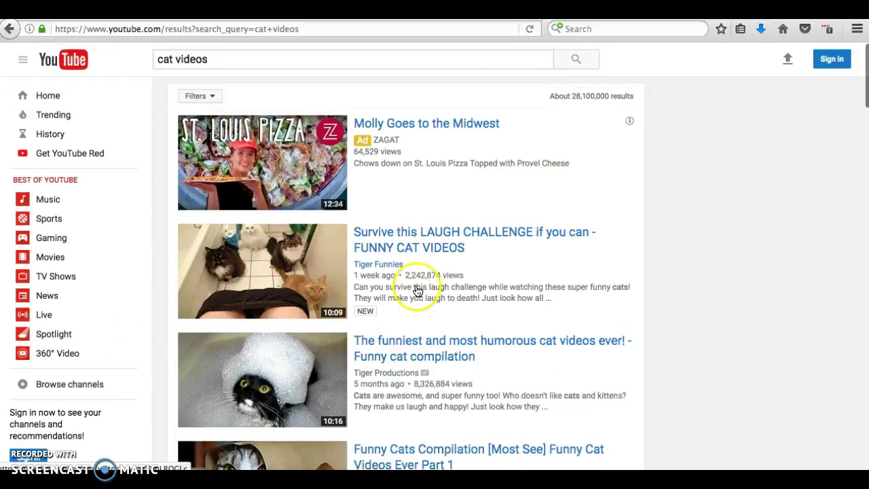
# Step: Open the 'Survive this LAUGH CHALLENGE' cat video, pause it, and copy its share link
pyautogui.click(429, 251)
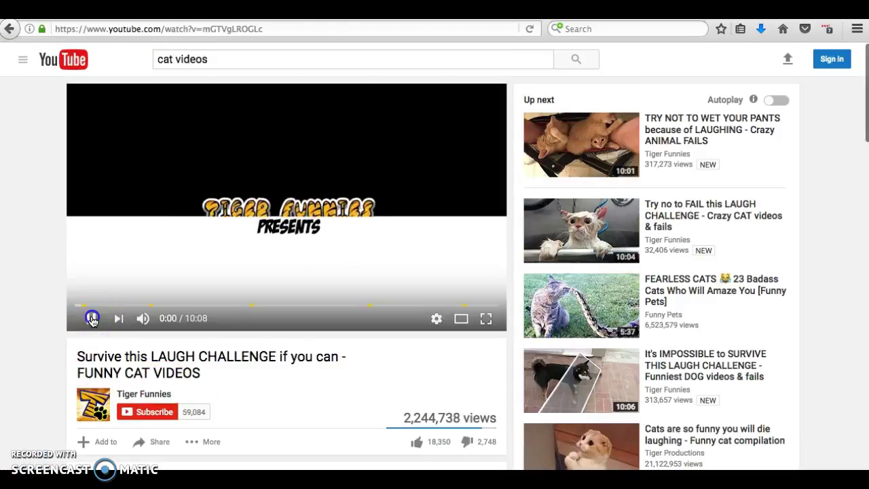
pyautogui.click(89, 318)
pyautogui.scroll(-3, 27, 325)
pyautogui.click(156, 332)
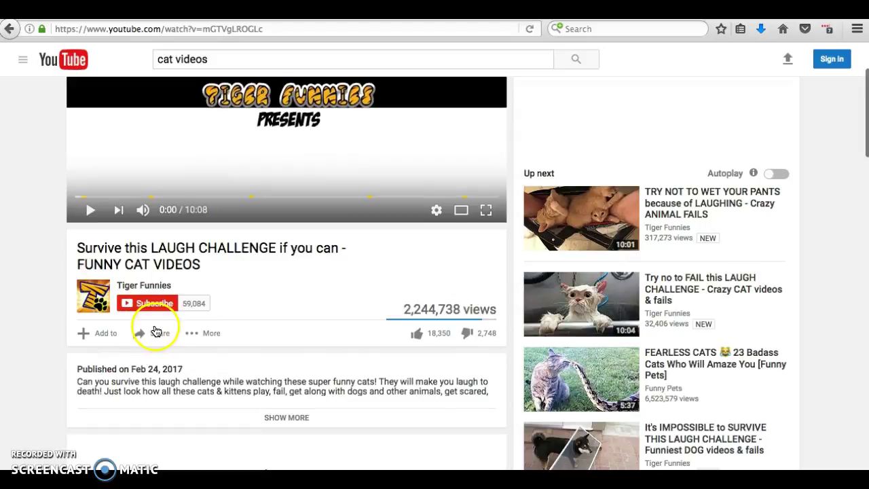
pyautogui.click(294, 433)
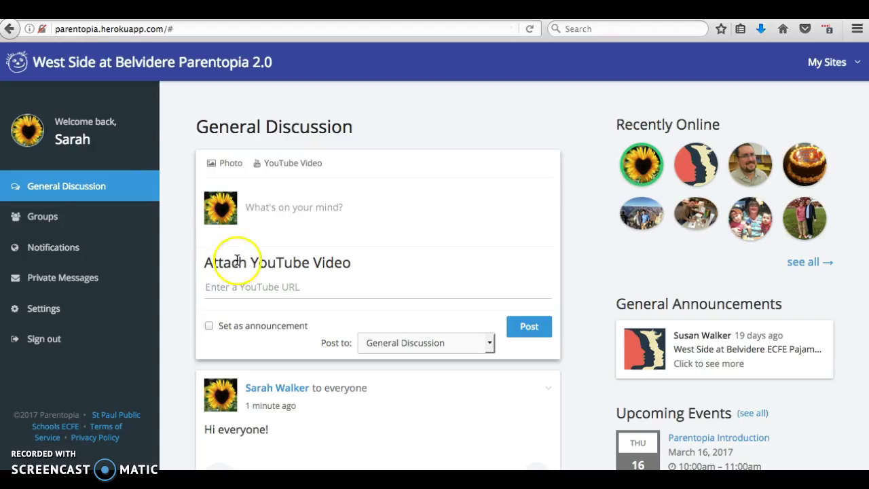
# Step: Paste the cat video's link into the 'Enter a YouTube URL' field and submit the post
pyautogui.click(259, 286)
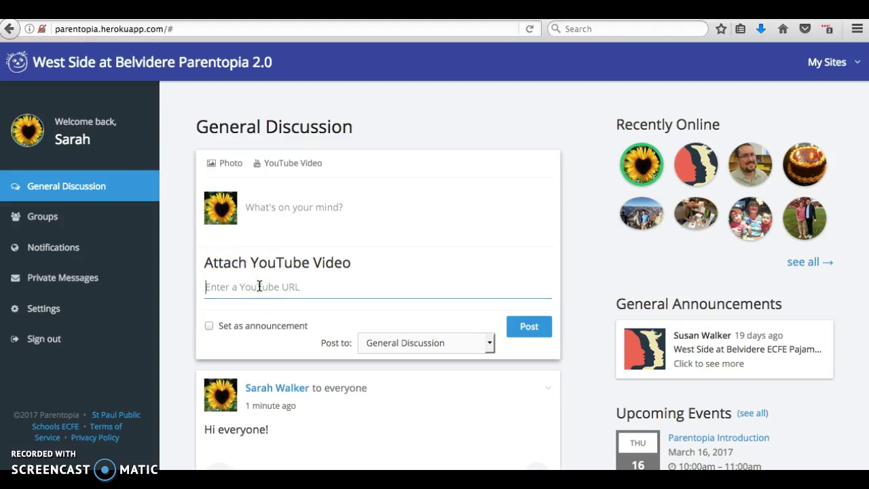
pyautogui.write('https://youtu.be/mGTVgLROGLc')
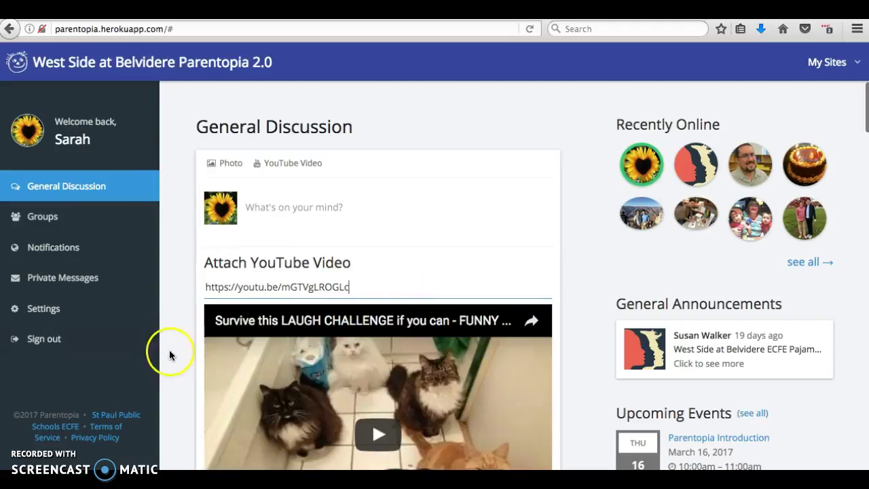
pyautogui.scroll(-5, 195, 362)
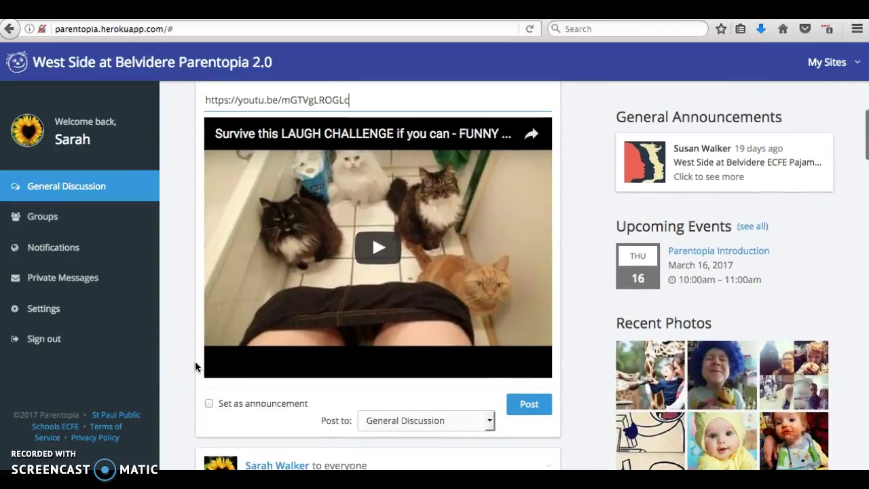
pyautogui.click(528, 409)
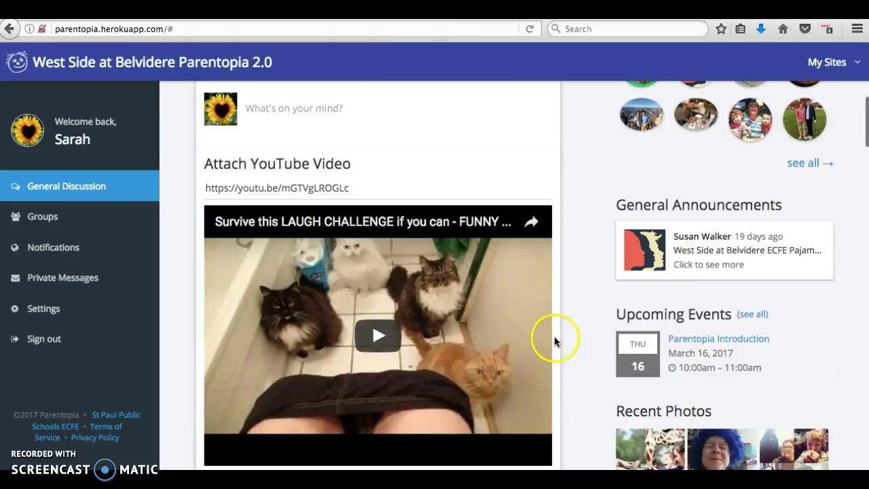
# Step: Retry publishing the video post and scroll down the feed to check for it
pyautogui.scroll(-3, 562, 343)
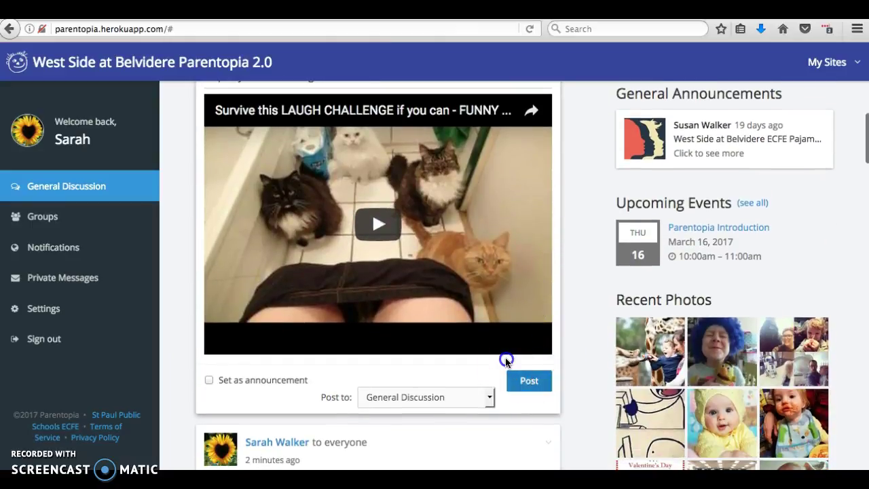
pyautogui.click(530, 387)
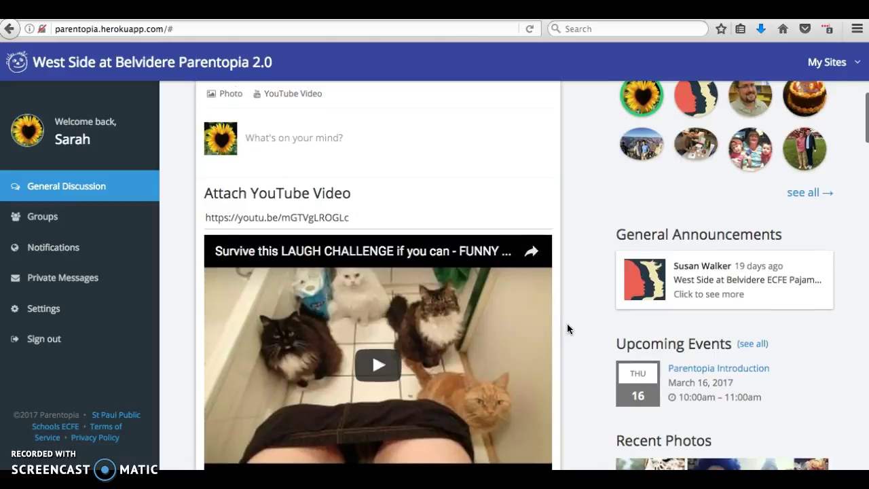
pyautogui.scroll(-1, 567, 324)
pyautogui.scroll(-5, 568, 325)
pyautogui.scroll(-5, 567, 324)
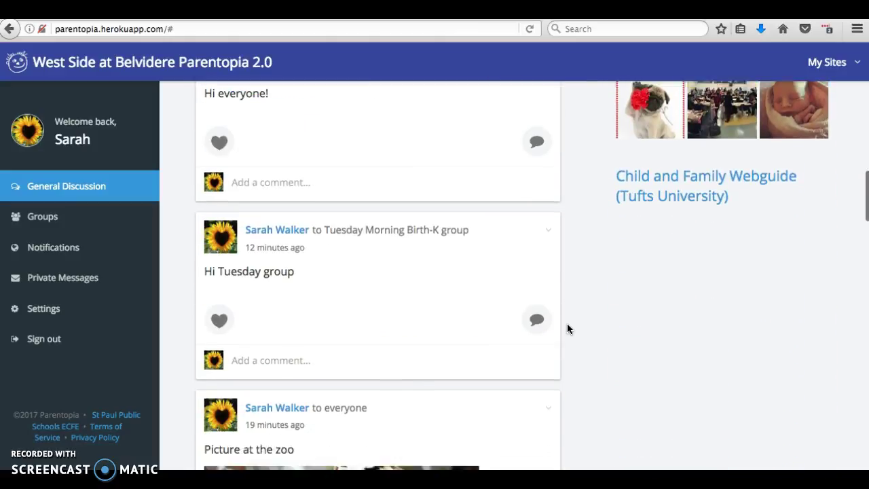
pyautogui.scroll(-3, 568, 329)
pyautogui.scroll(-3, 568, 328)
pyautogui.scroll(-2, 568, 329)
pyautogui.scroll(-3, 567, 329)
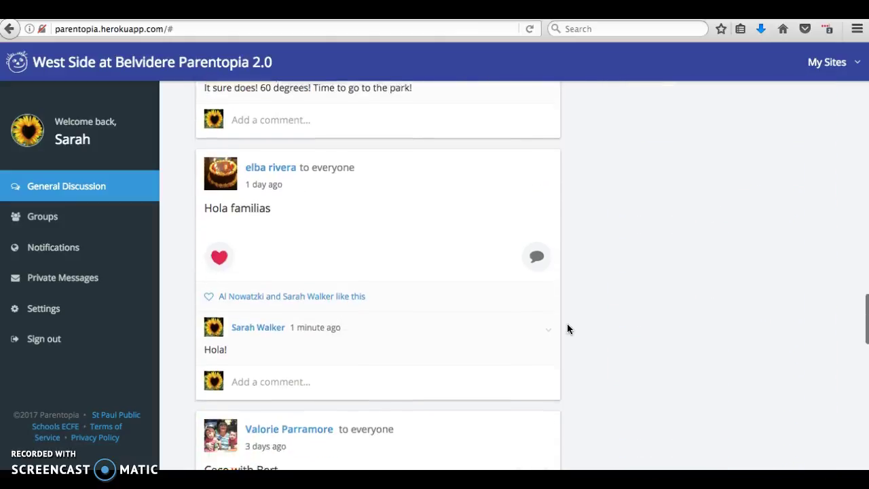
pyautogui.scroll(-3, 568, 328)
pyautogui.scroll(-2, 568, 328)
pyautogui.scroll(4, 567, 328)
pyautogui.scroll(15, 567, 329)
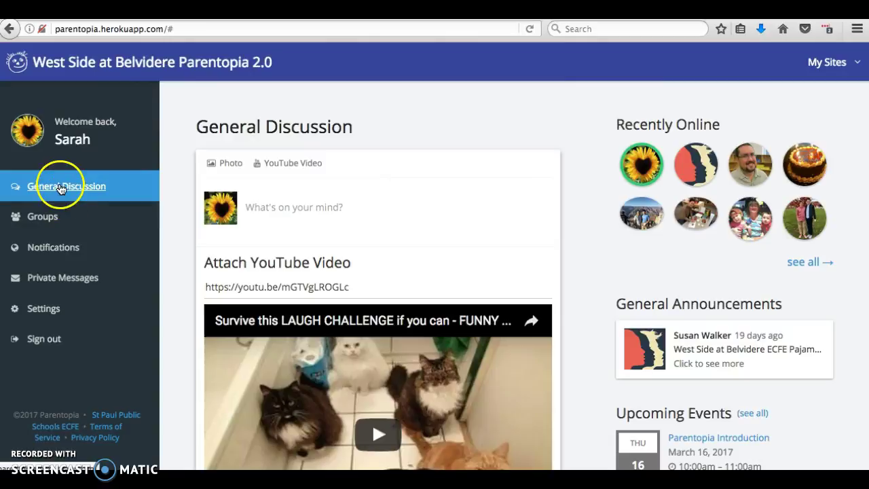
pyautogui.click(59, 248)
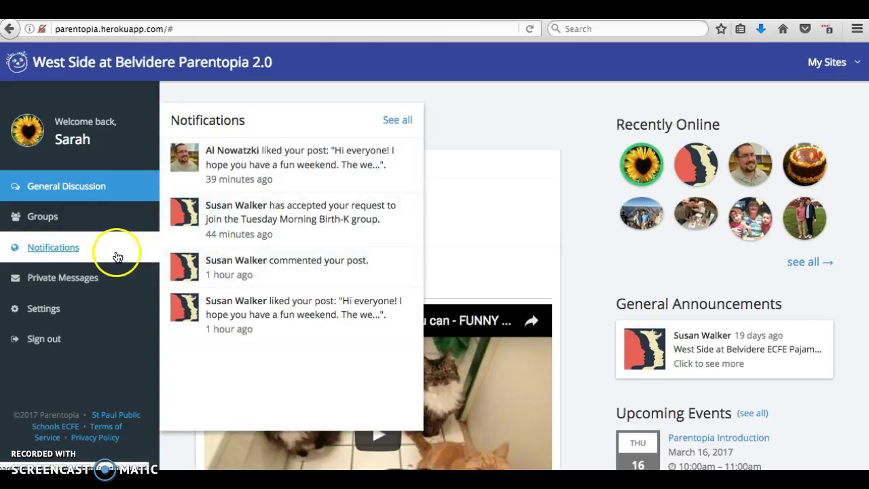
pyautogui.click(72, 250)
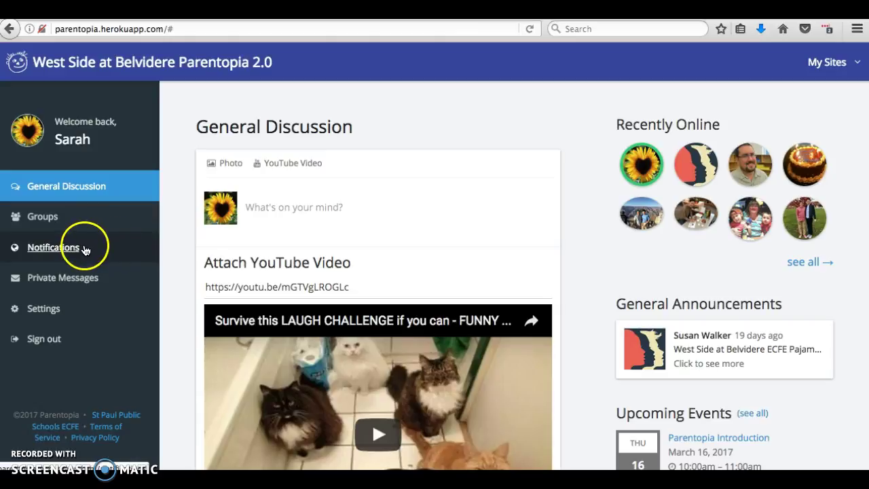
pyautogui.click(64, 279)
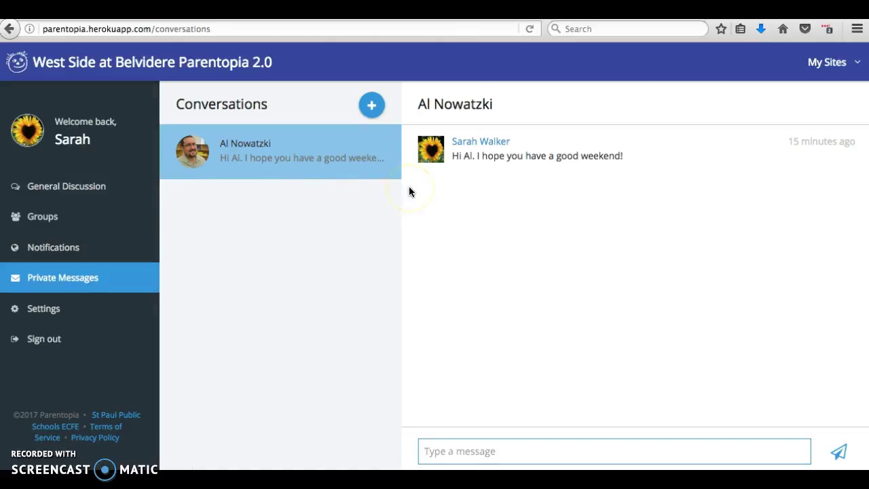
pyautogui.click(373, 105)
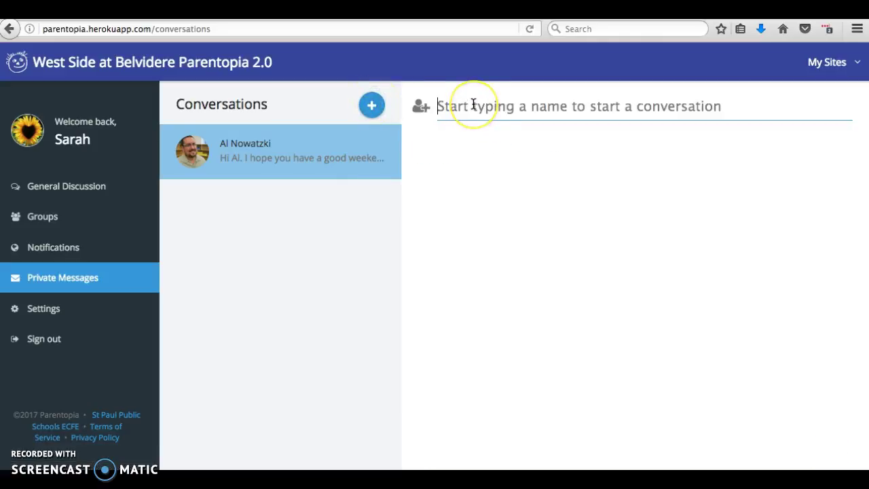
pyautogui.write('eliz')
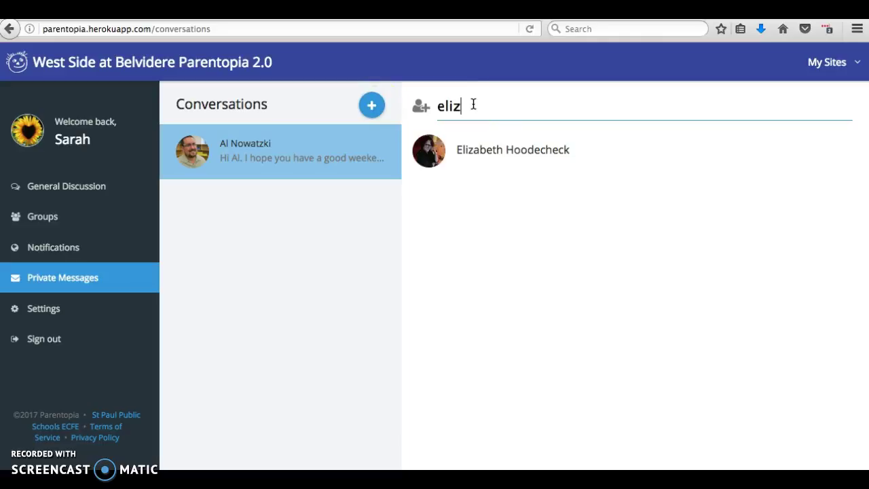
pyautogui.click(485, 153)
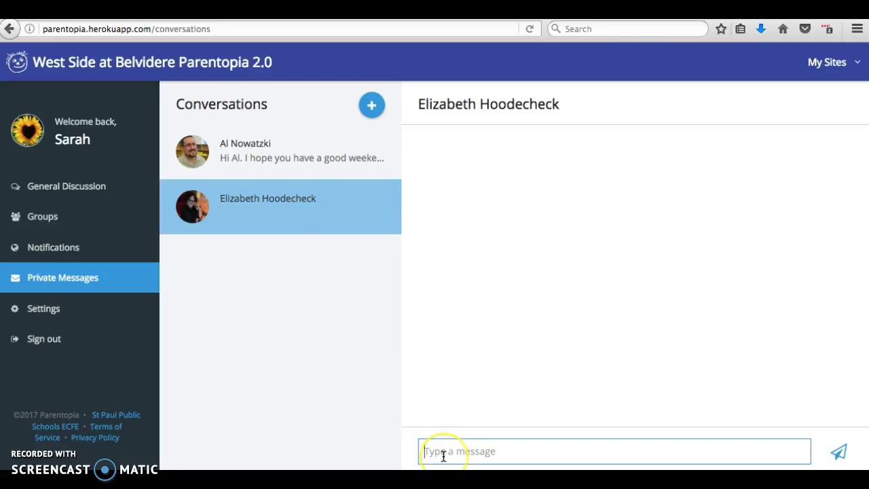
pyautogui.write('Hi Elizabeth!')
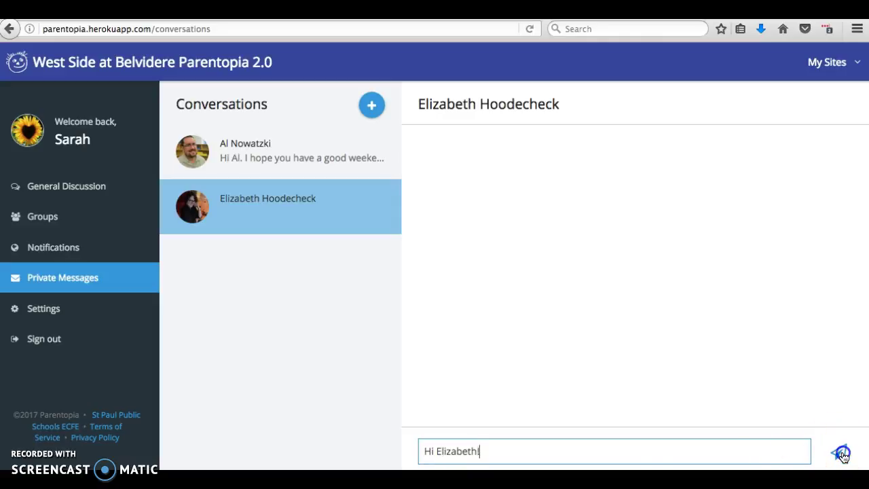
pyautogui.click(839, 452)
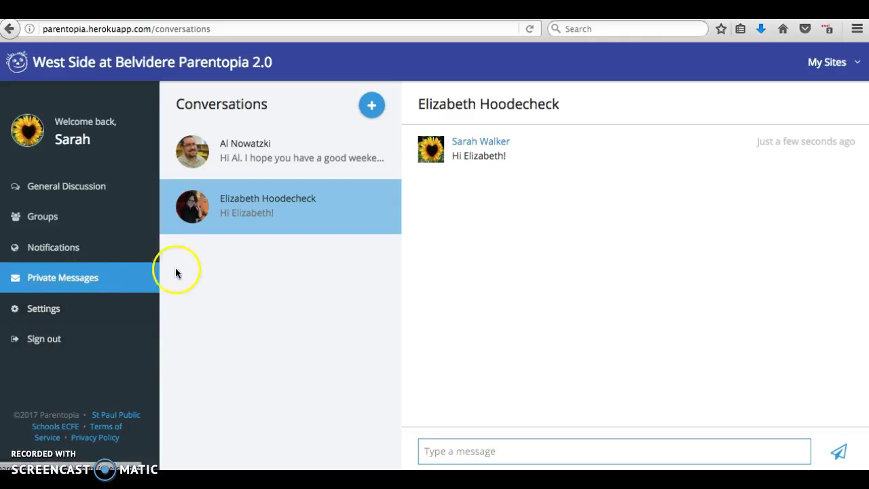
# Step: Open the Groups page and scroll down through the list of groups
pyautogui.click(42, 221)
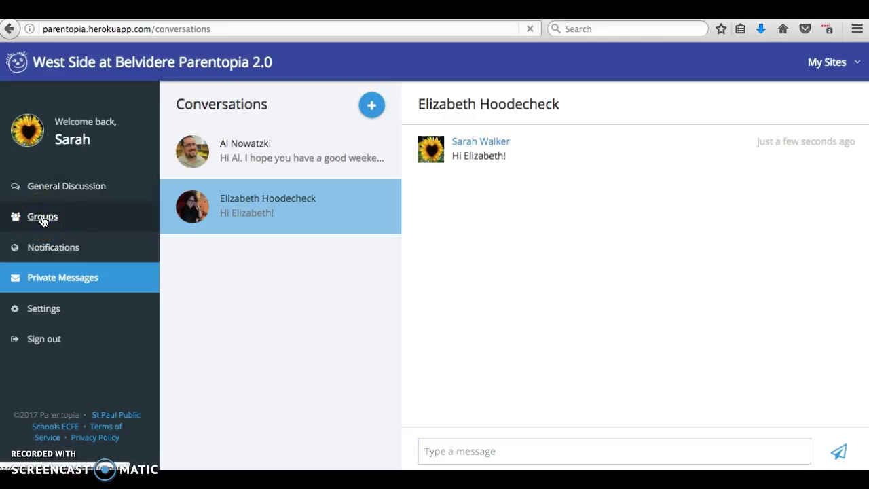
pyautogui.click(175, 280)
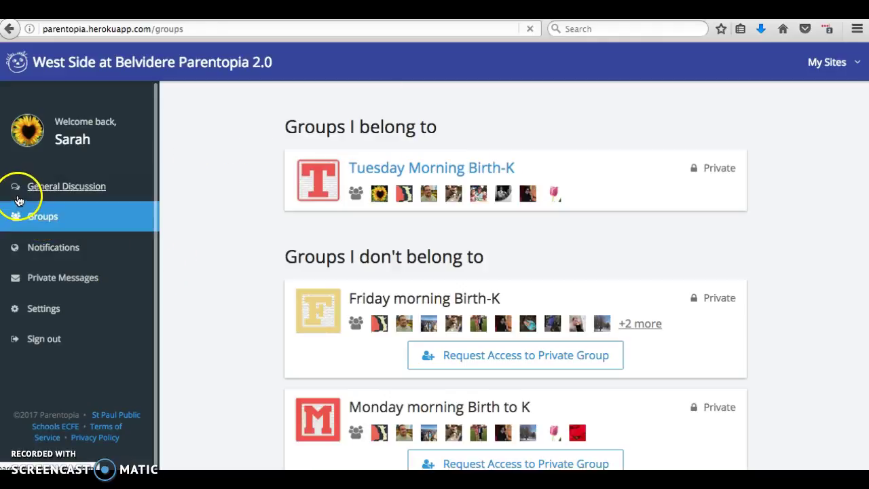
pyautogui.scroll(-1, 219, 256)
pyautogui.scroll(-3, 218, 262)
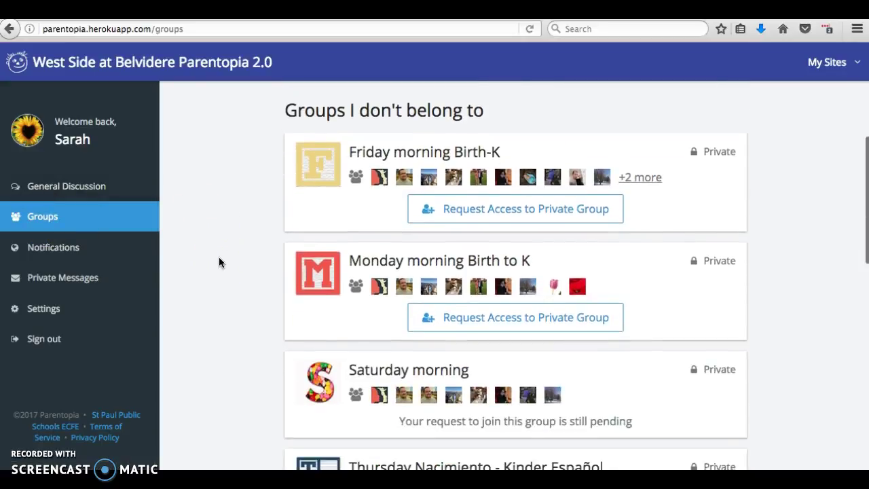
pyautogui.scroll(-1, 251, 285)
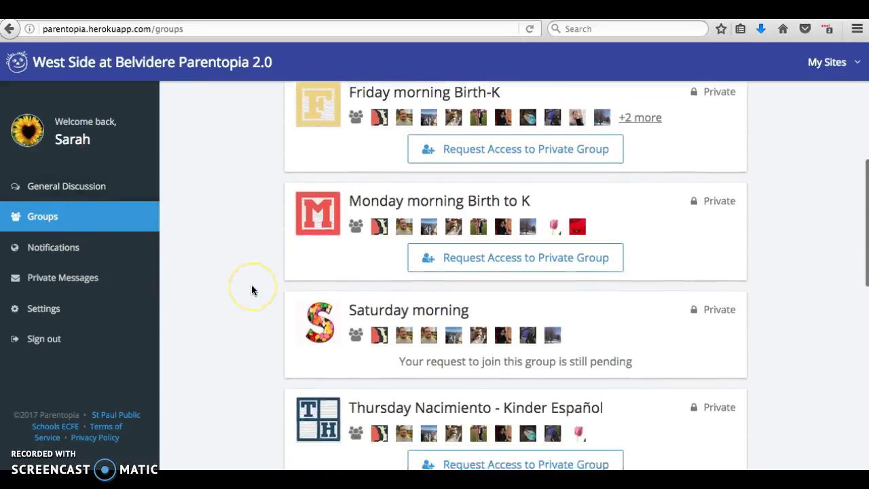
pyautogui.scroll(-2, 251, 285)
pyautogui.scroll(-1, 252, 285)
pyautogui.scroll(-2, 251, 286)
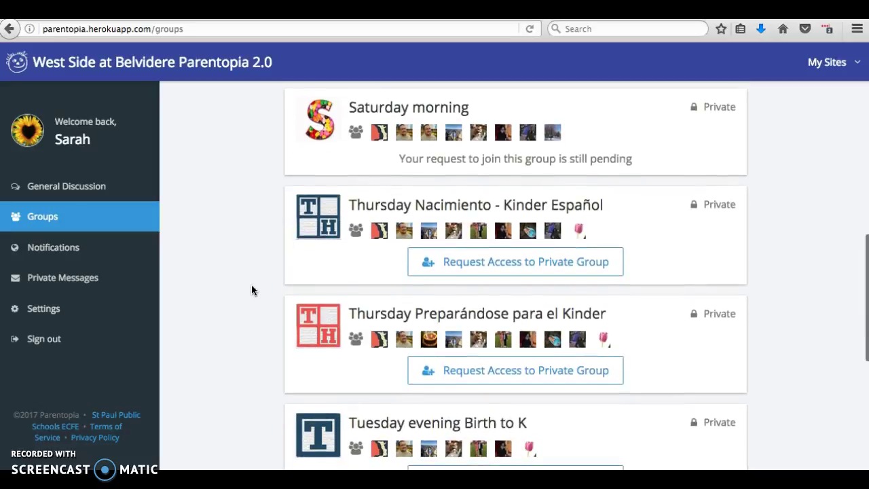
pyautogui.scroll(-2, 252, 289)
pyautogui.scroll(-1, 251, 290)
pyautogui.scroll(-2, 251, 290)
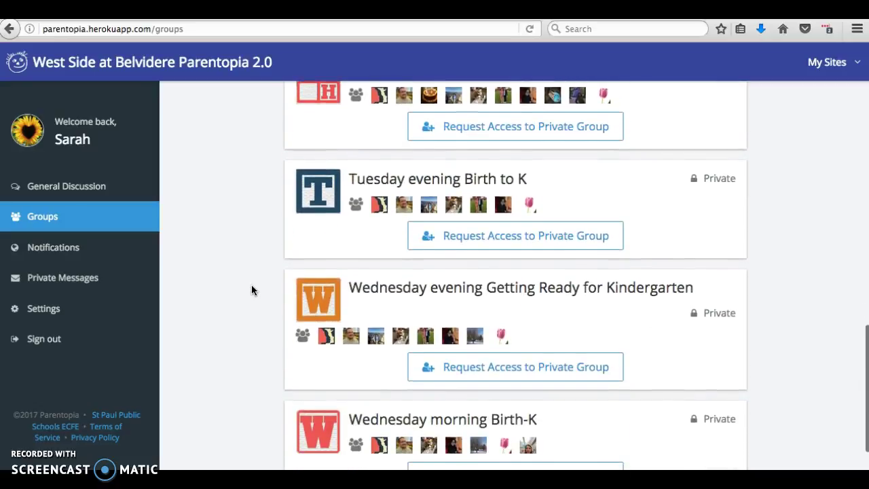
pyautogui.scroll(-2, 252, 290)
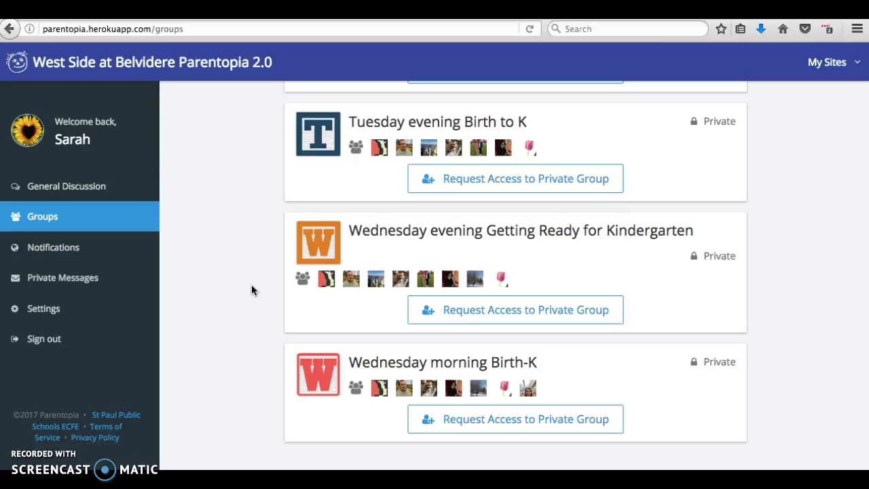
# Step: Request access to the private Wednesday evening Getting Ready for Kindergarten group
pyautogui.click(470, 311)
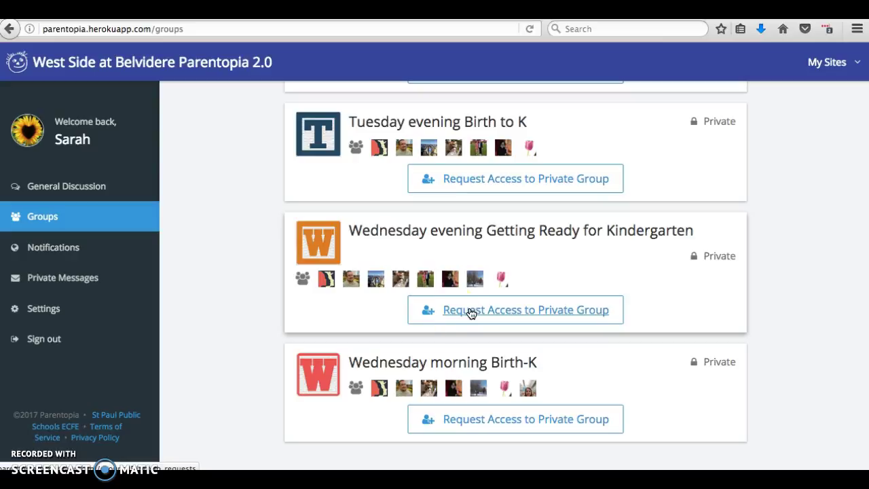
pyautogui.click(472, 313)
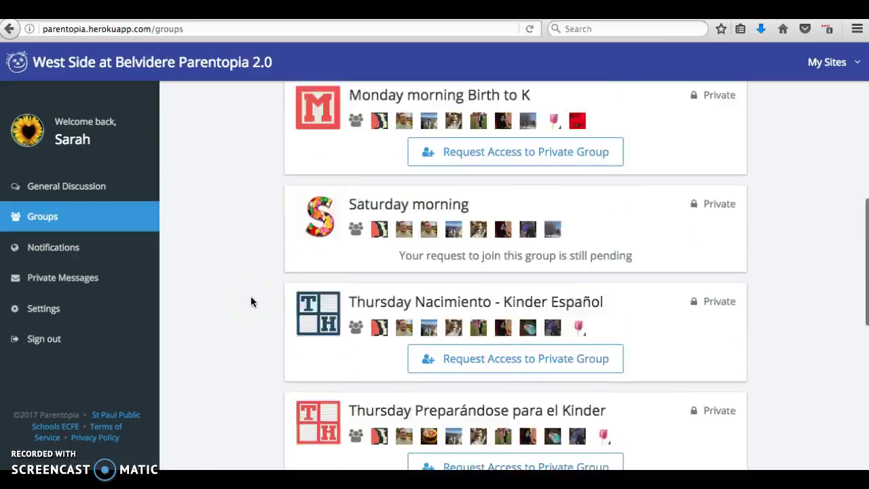
pyautogui.scroll(5, 250, 301)
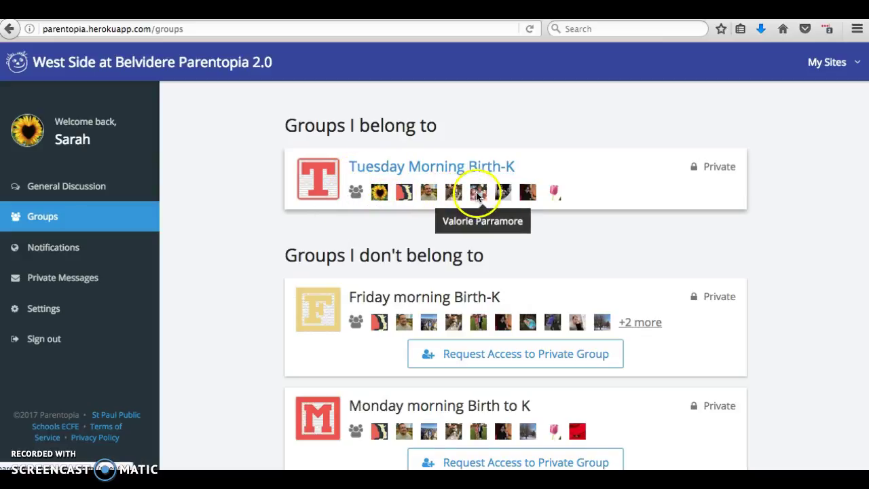
pyautogui.click(455, 169)
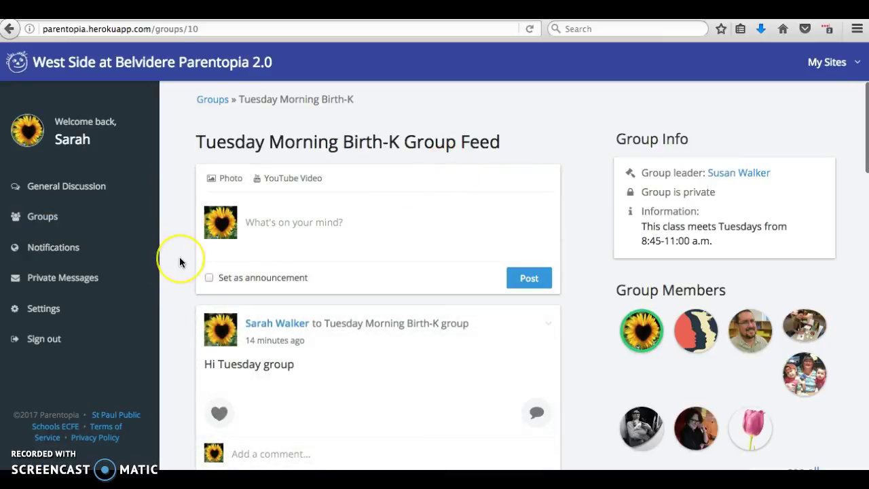
pyautogui.scroll(-2, 181, 262)
pyautogui.scroll(1, 181, 262)
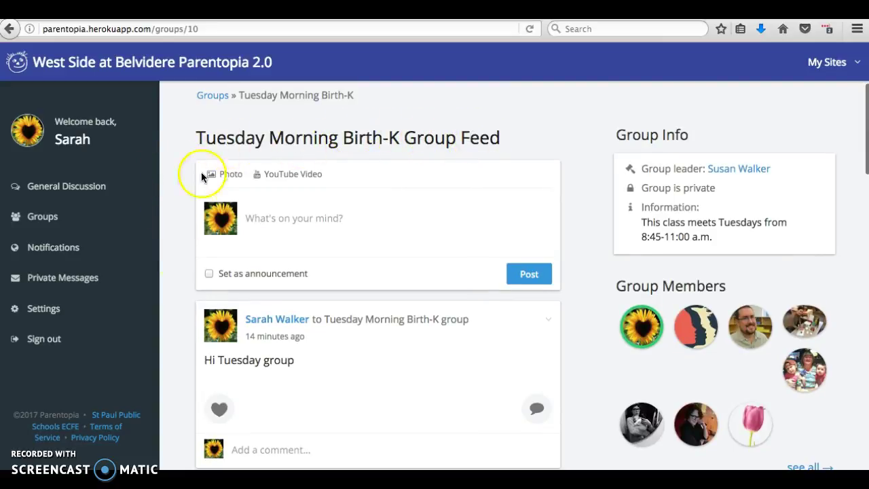
pyautogui.scroll(-5, 187, 267)
pyautogui.scroll(-1, 190, 269)
pyautogui.scroll(-4, 191, 268)
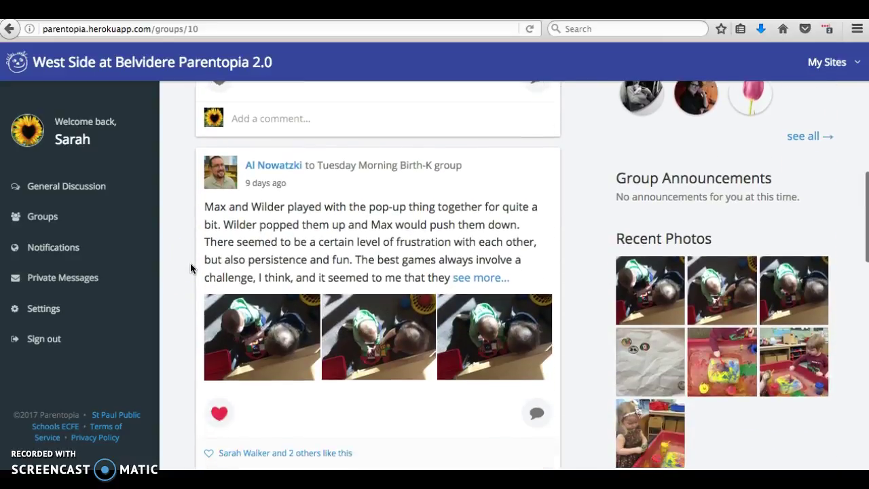
pyautogui.scroll(-3, 190, 269)
pyautogui.scroll(-1, 190, 268)
pyautogui.scroll(-1, 190, 268)
pyautogui.scroll(-3, 190, 269)
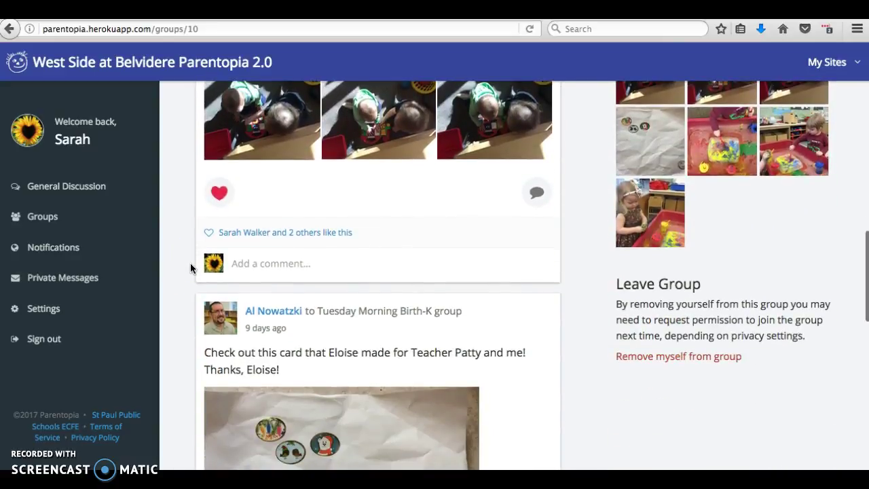
pyautogui.scroll(-3, 190, 268)
# Step: Scroll back through the group page to review its members, recent photos and leave-group option
pyautogui.scroll(5, 190, 268)
pyautogui.scroll(4, 190, 268)
pyautogui.scroll(2, 190, 269)
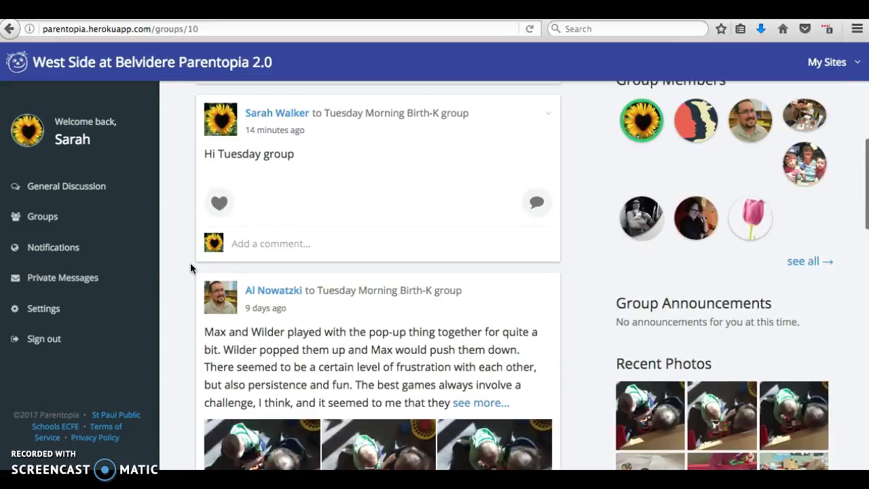
pyautogui.scroll(3, 188, 256)
pyautogui.scroll(3, 172, 228)
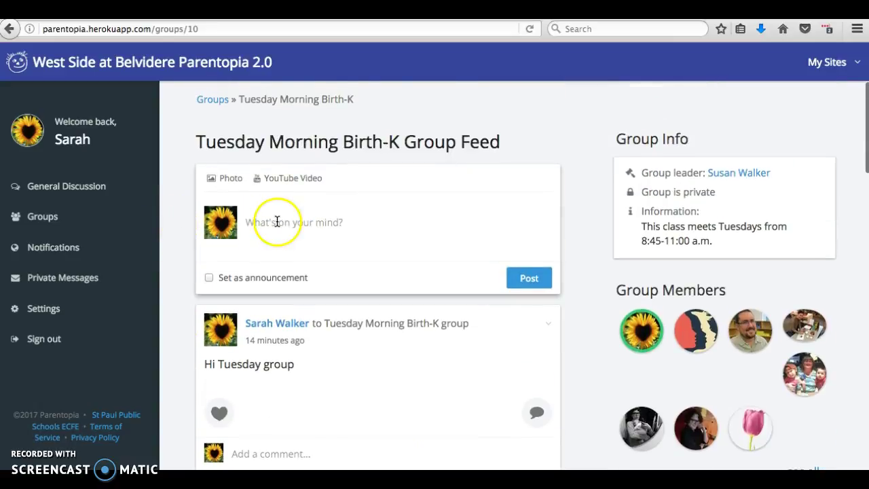
pyautogui.scroll(-2, 183, 234)
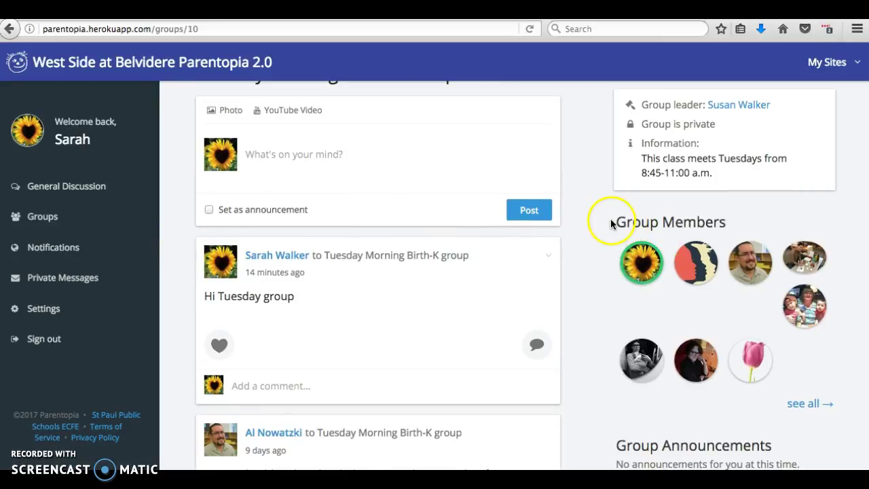
pyautogui.scroll(2, 177, 189)
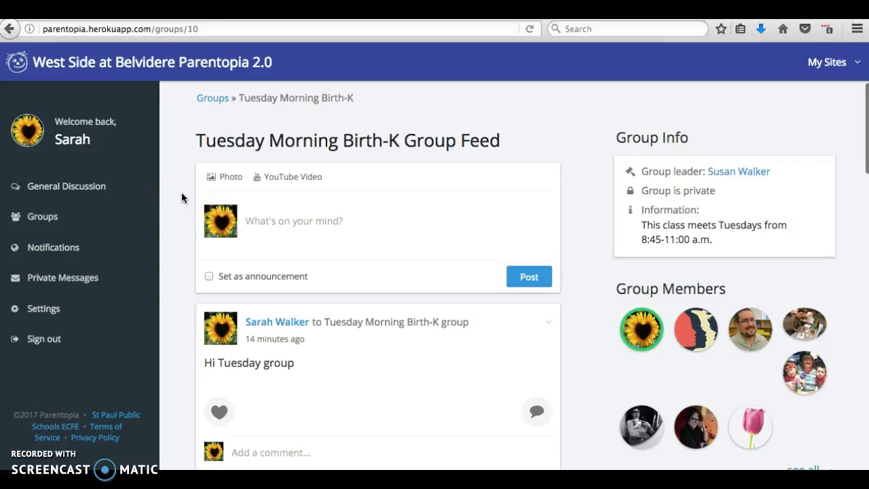
pyautogui.scroll(-6, 181, 197)
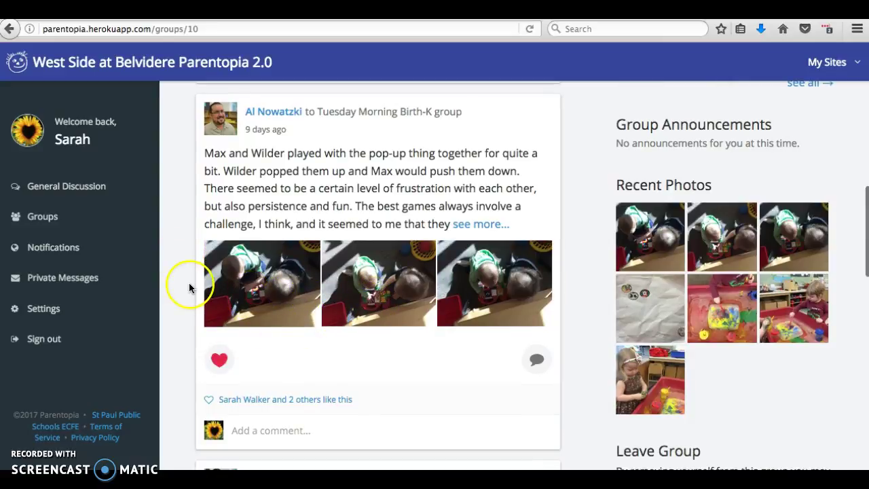
pyautogui.scroll(-2, 190, 282)
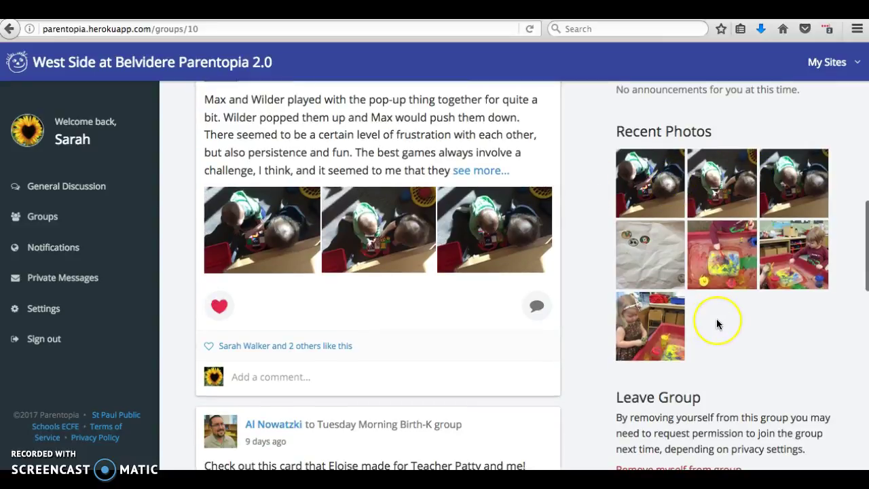
pyautogui.click(673, 202)
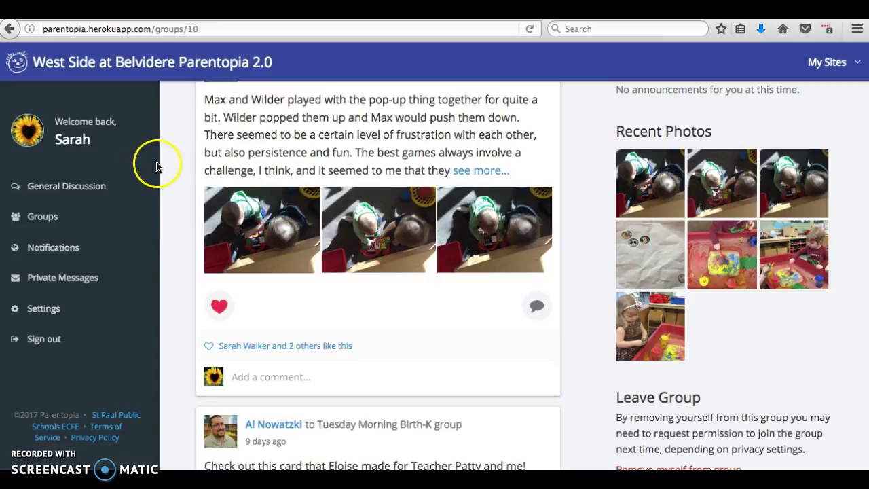
# Step: Return to the General Discussion feed and skim the recent posts
pyautogui.click(18, 64)
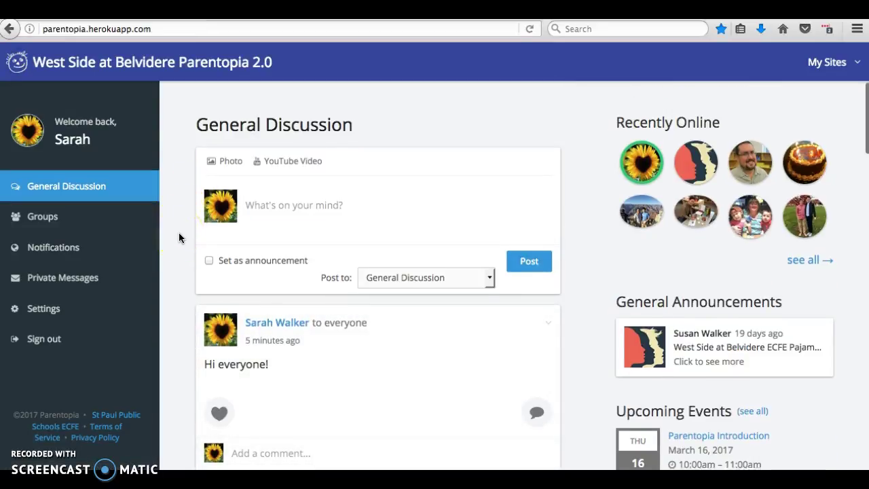
pyautogui.scroll(-3, 179, 237)
pyautogui.scroll(3, 180, 237)
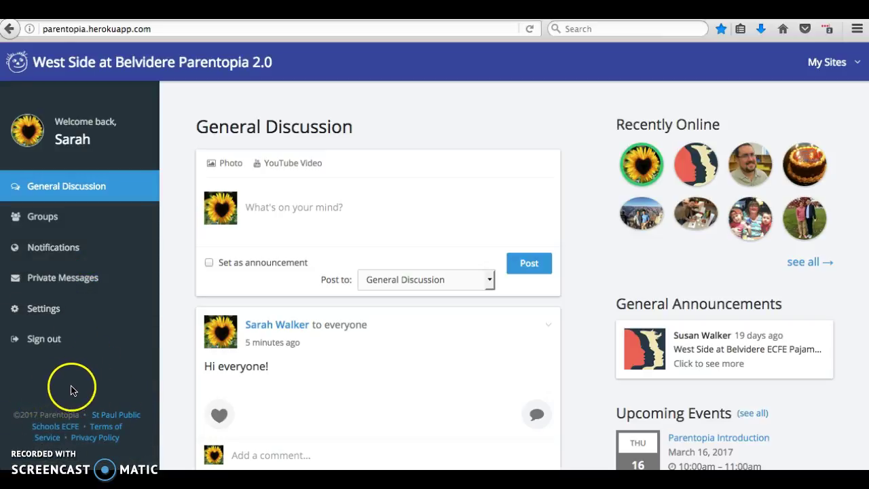
# Step: Visit the St Paul Public Schools ECFE website linked in the feed, then sign out
pyautogui.click(115, 416)
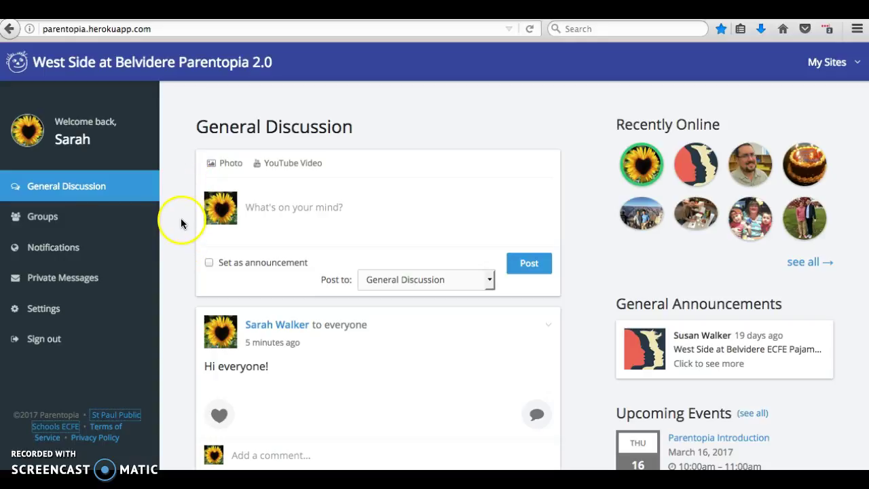
pyautogui.scroll(-1, 177, 353)
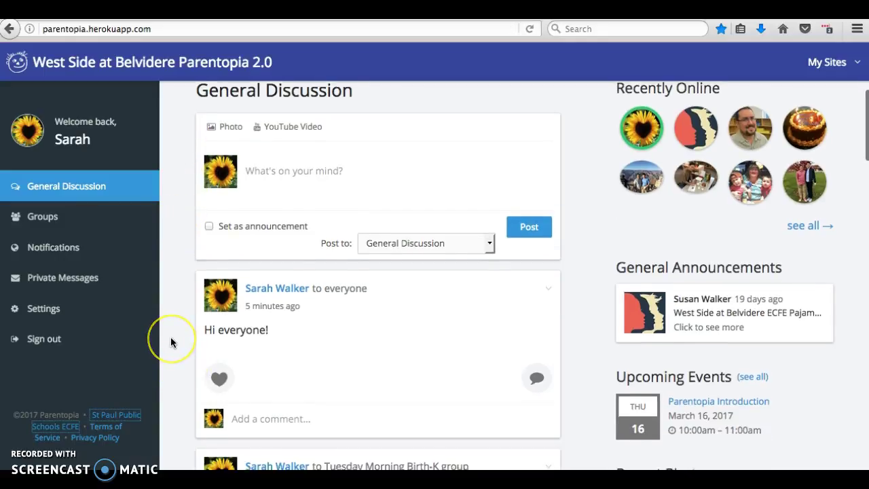
pyautogui.scroll(1, 171, 338)
pyautogui.scroll(-4, 170, 336)
pyautogui.scroll(-1, 170, 336)
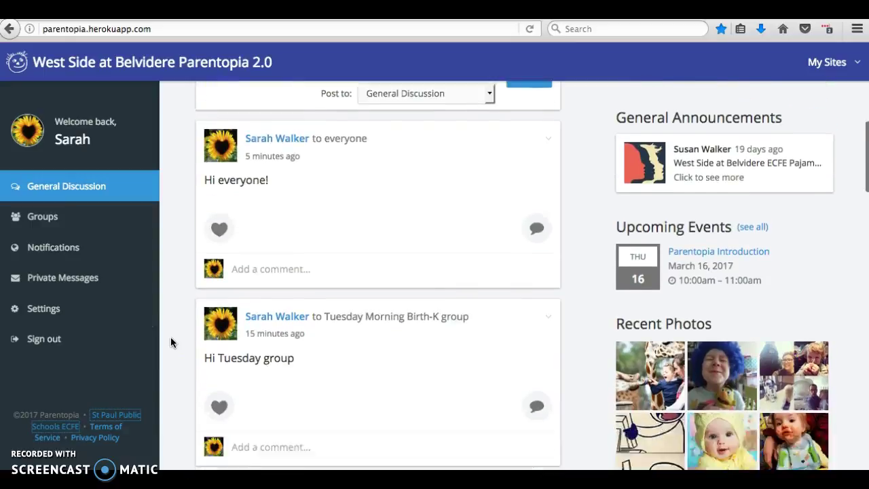
pyautogui.scroll(-3, 170, 337)
pyautogui.scroll(4, 171, 337)
pyautogui.scroll(4, 171, 336)
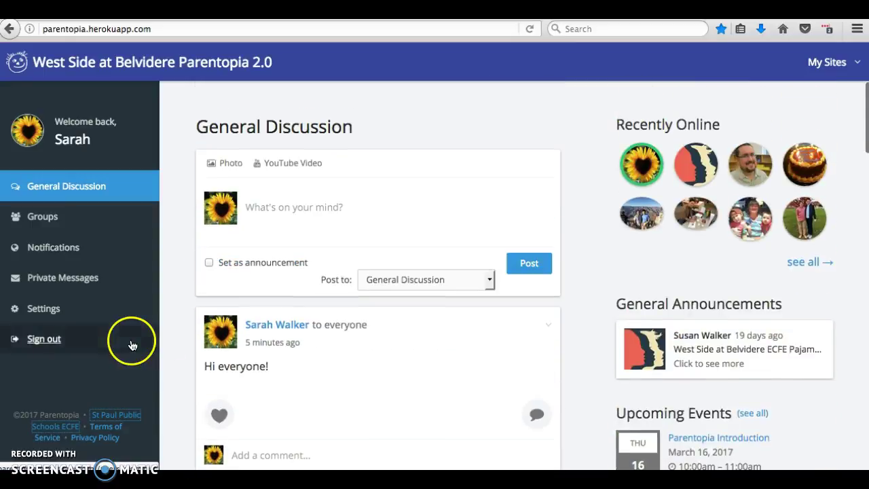
pyautogui.click(33, 342)
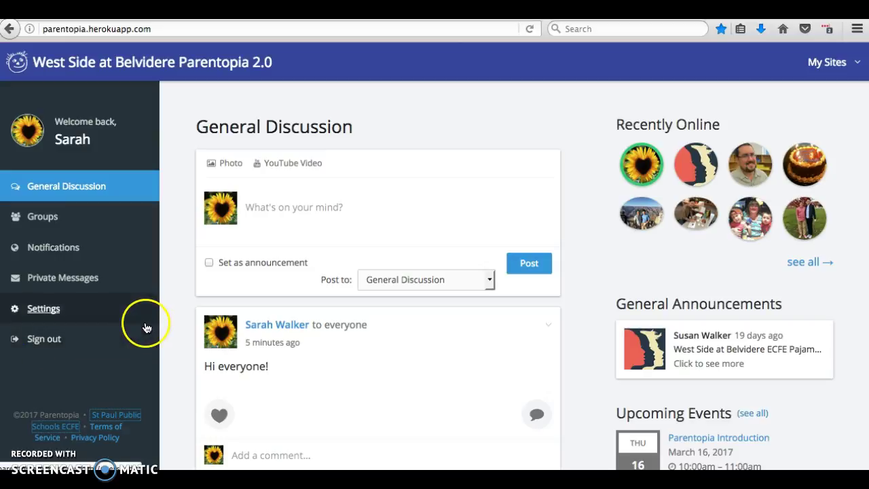